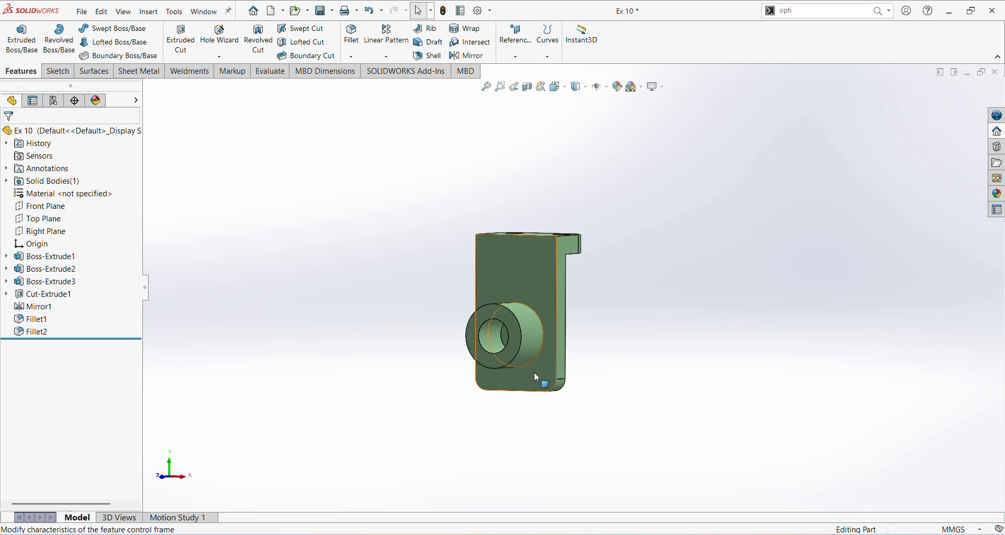
- Create a drawing from the bracket part using the standard A3 (ANSI) Landscape sheet format
middle_click_drag(683, 264, 690, 419)
scroll(705, 304, "up", 3)
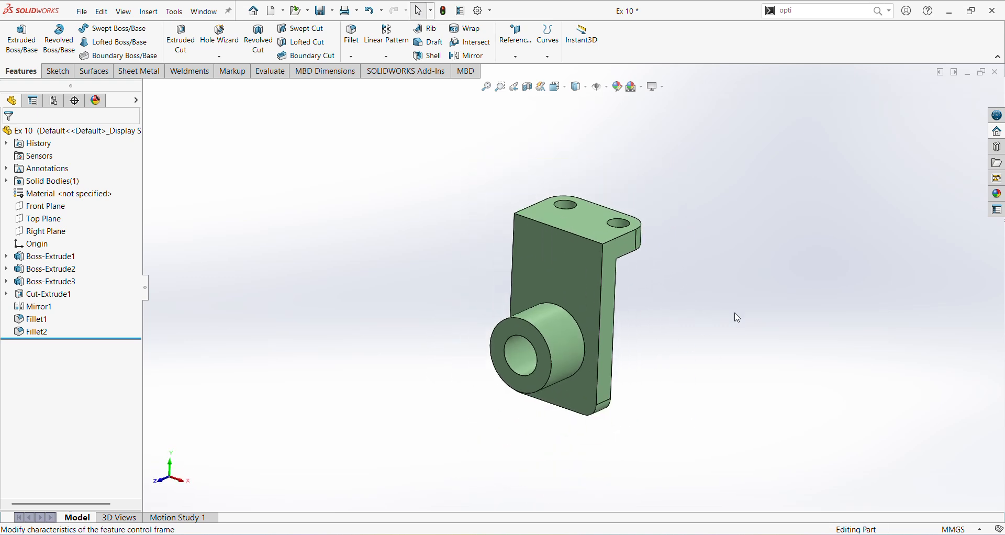
middle_click_drag(740, 327, 730, 351)
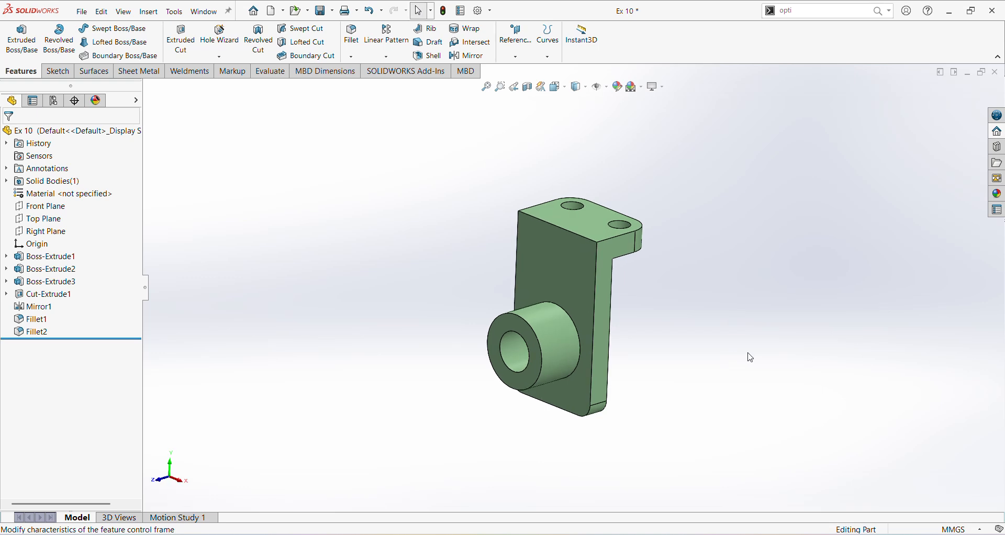
left_click(83, 13)
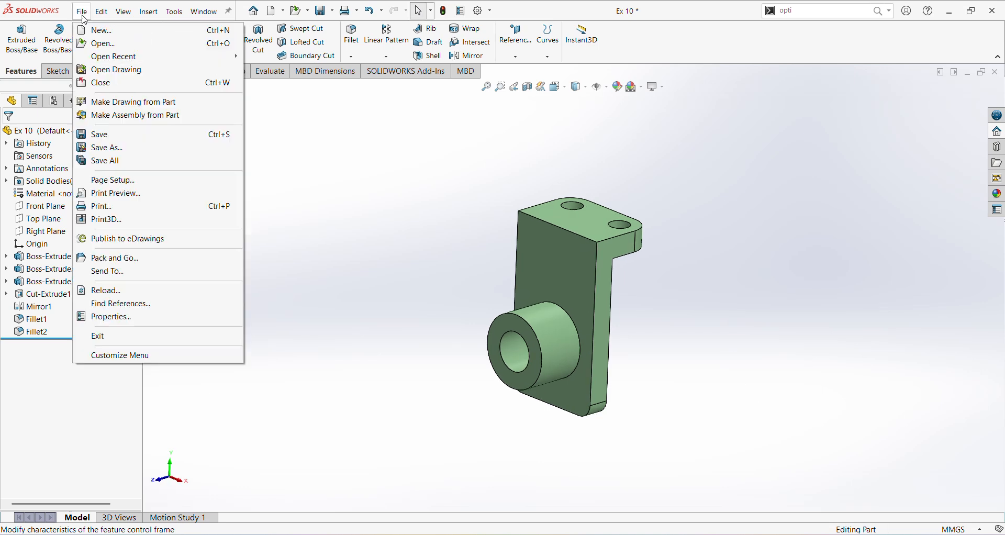
left_click(126, 103)
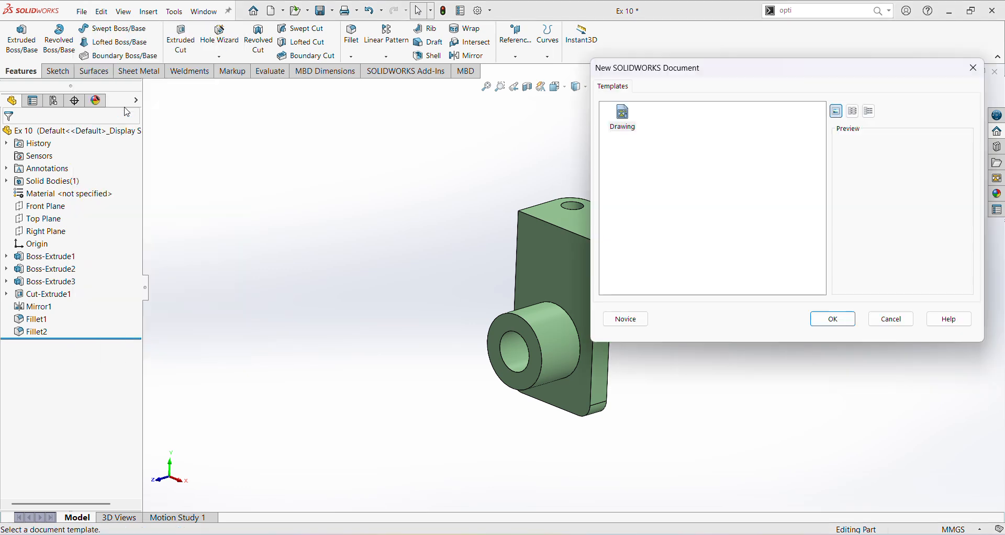
left_click(834, 320)
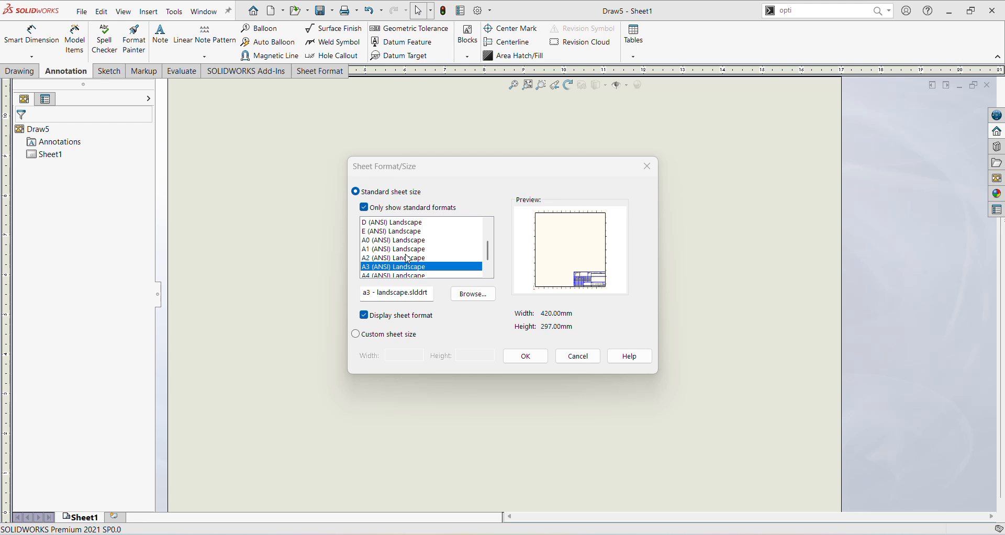
left_click(473, 293)
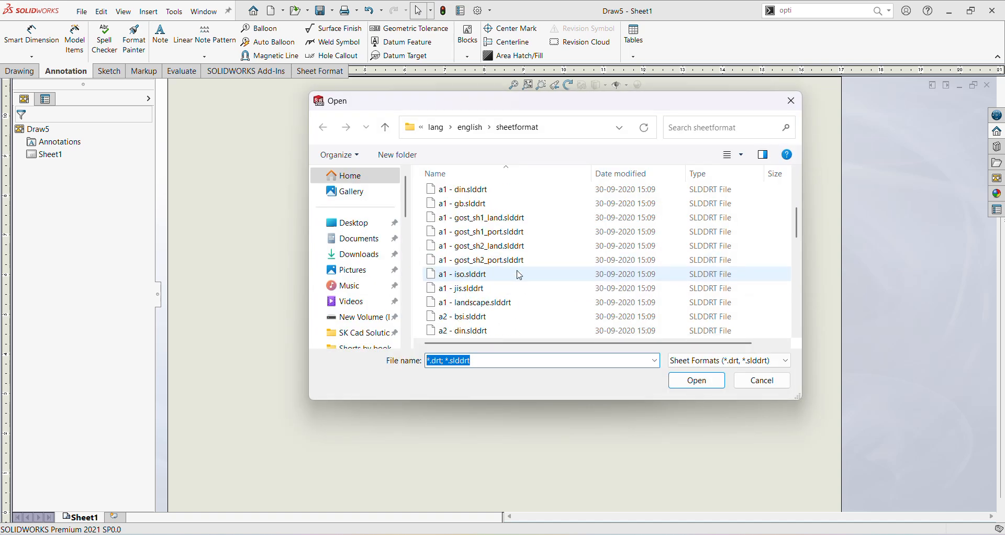
left_click(761, 381)
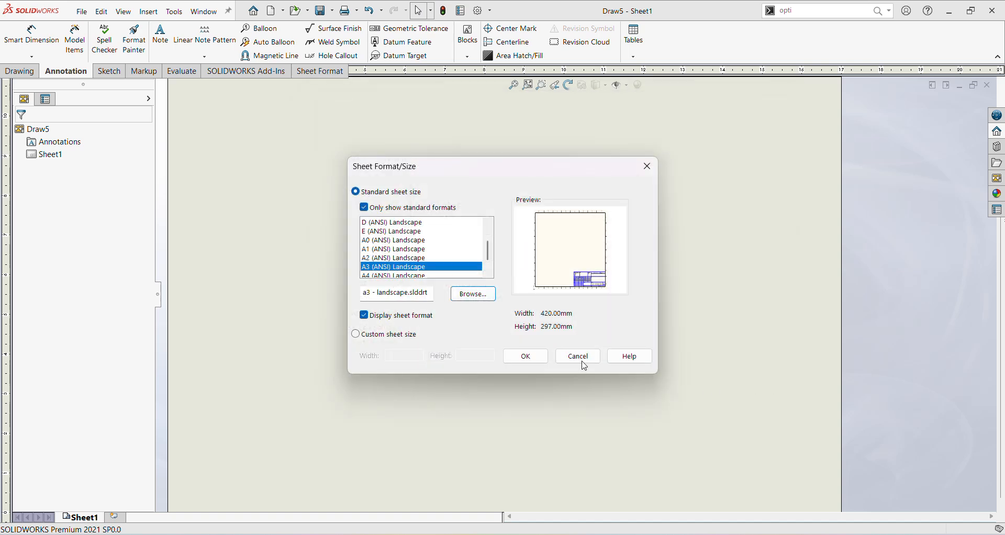
left_click(526, 357)
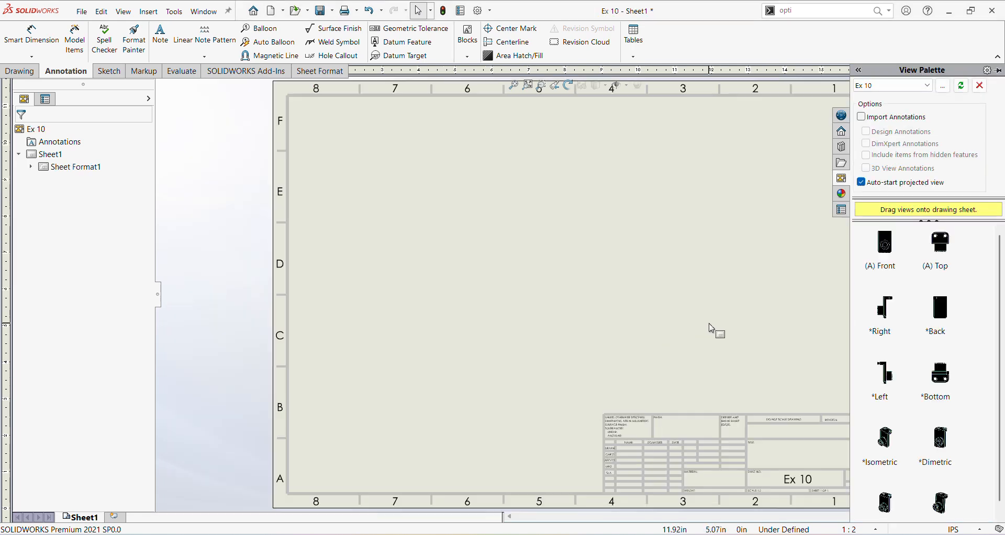
left_click(695, 227)
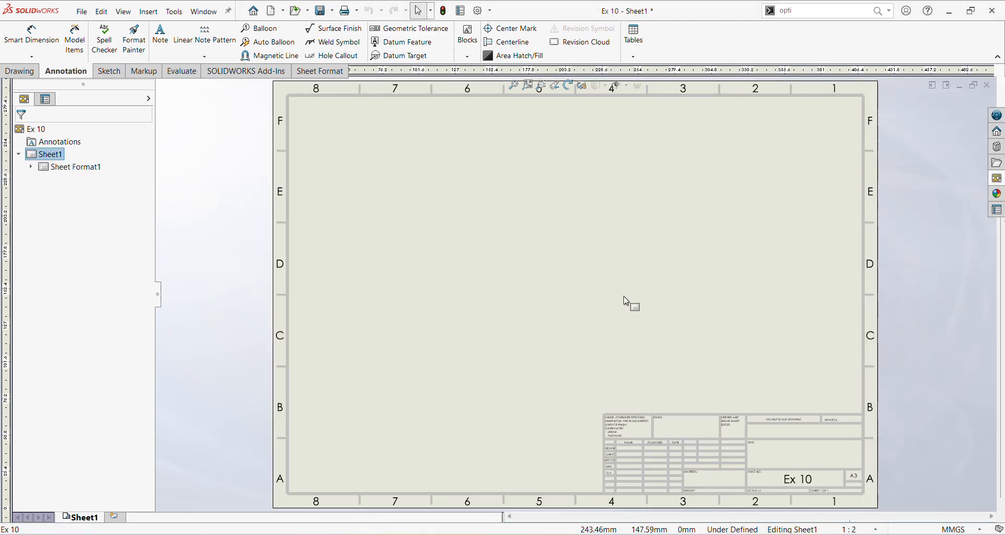
left_click(22, 72)
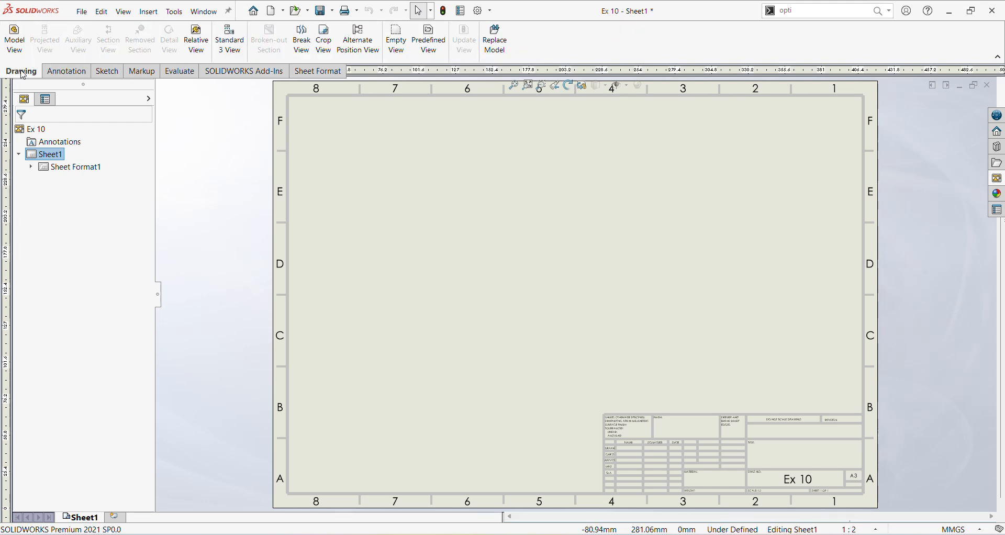
left_click(14, 42)
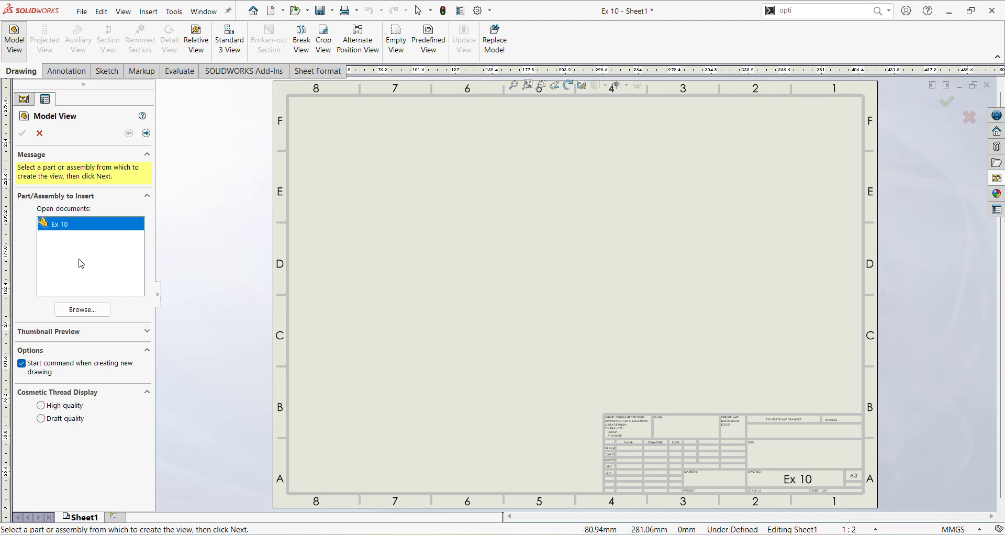
left_click(85, 310)
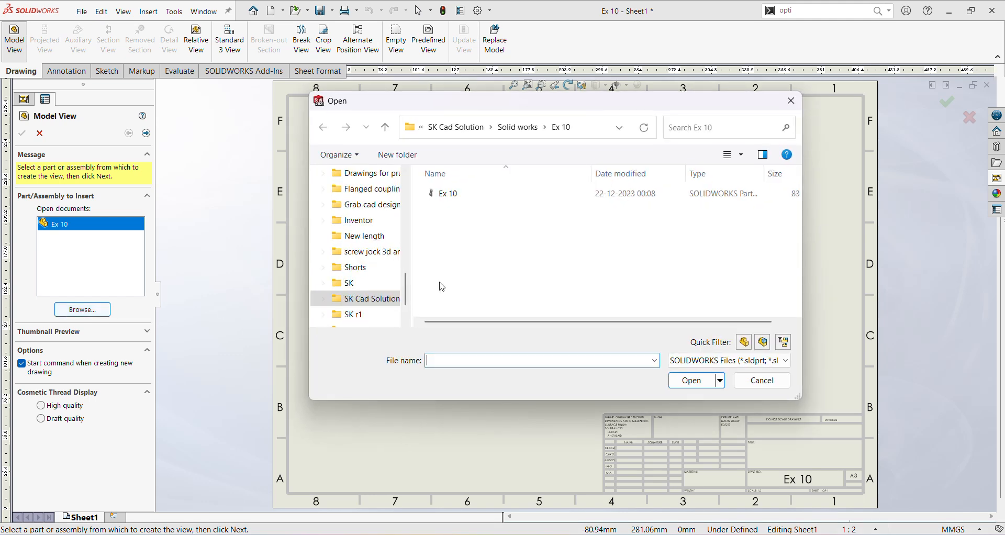
left_click(791, 101)
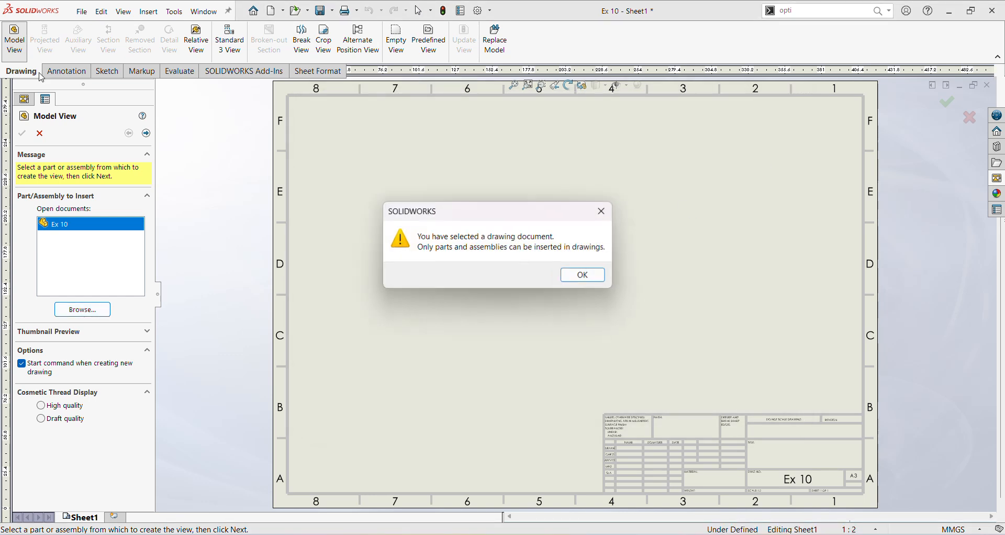
left_click(576, 276)
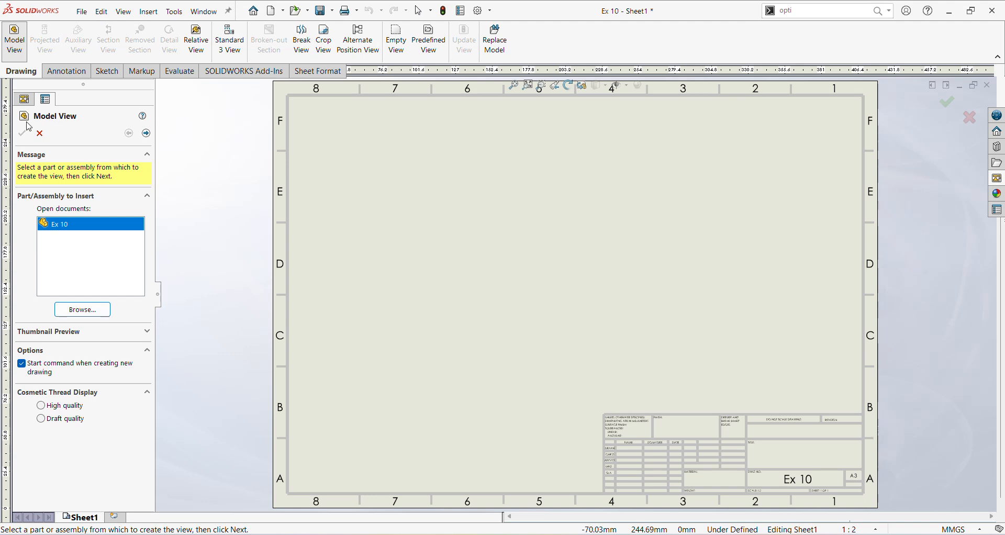
left_click(40, 135)
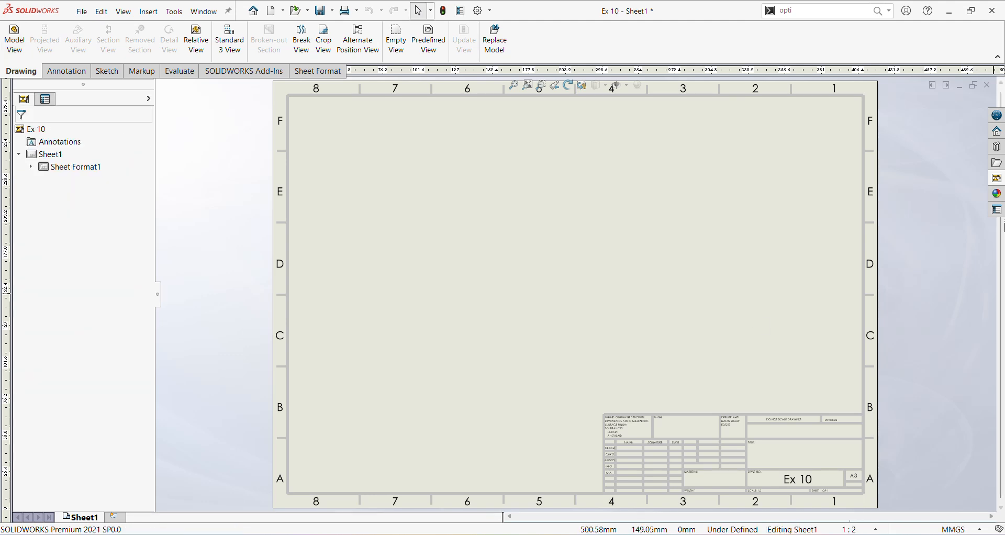
- Place the Ex 10 Front view on the sheet and project its right side, top and isometric views
left_click(997, 179)
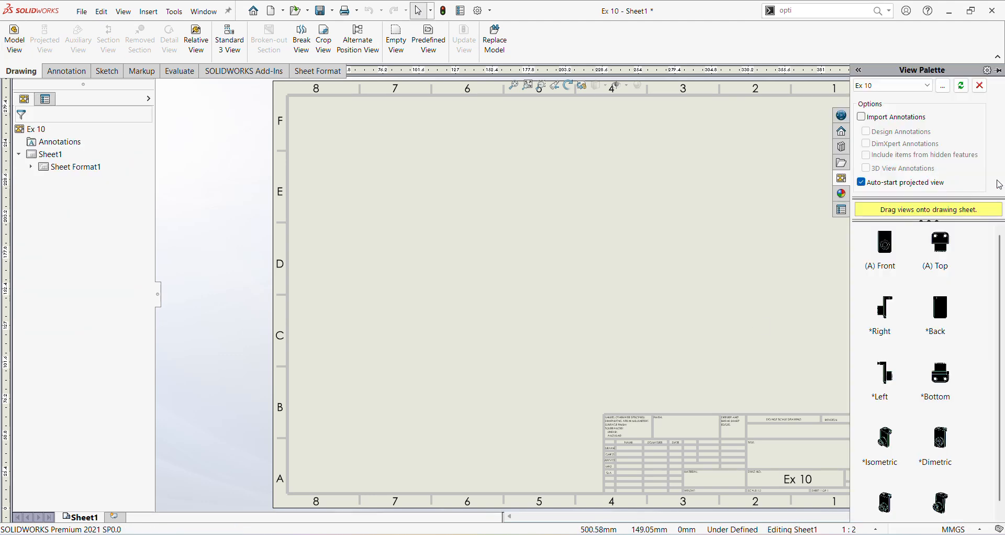
left_click(927, 86)
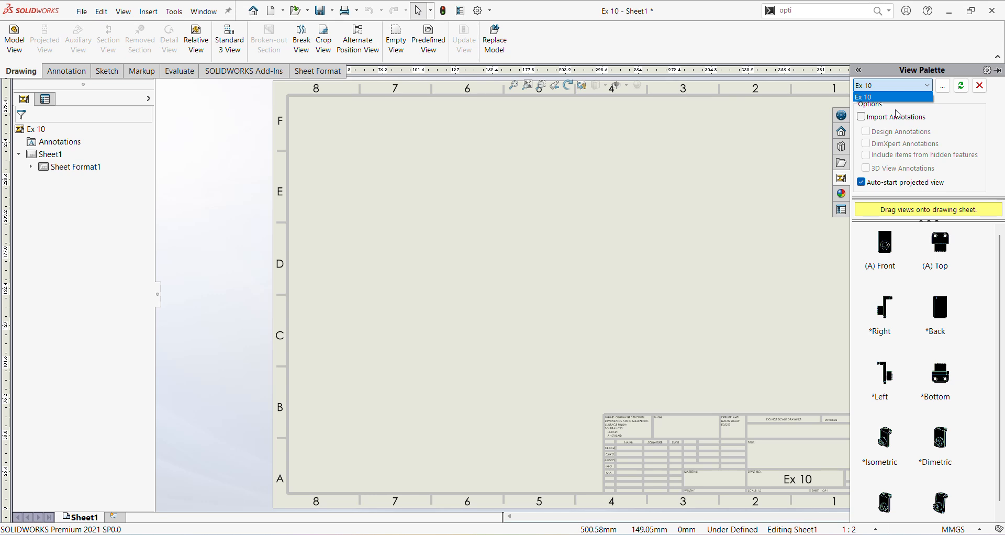
left_click(759, 202)
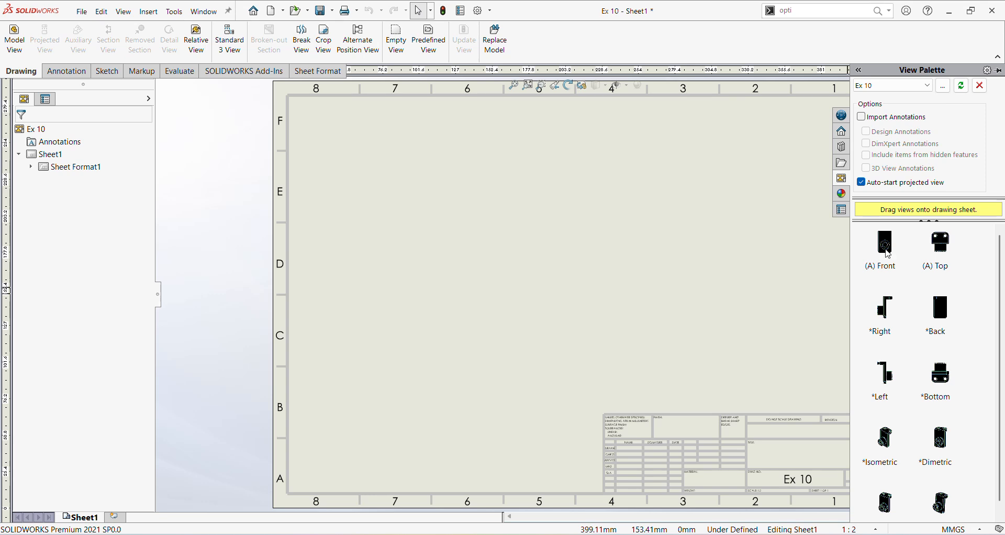
left_click_drag(886, 253, 461, 316)
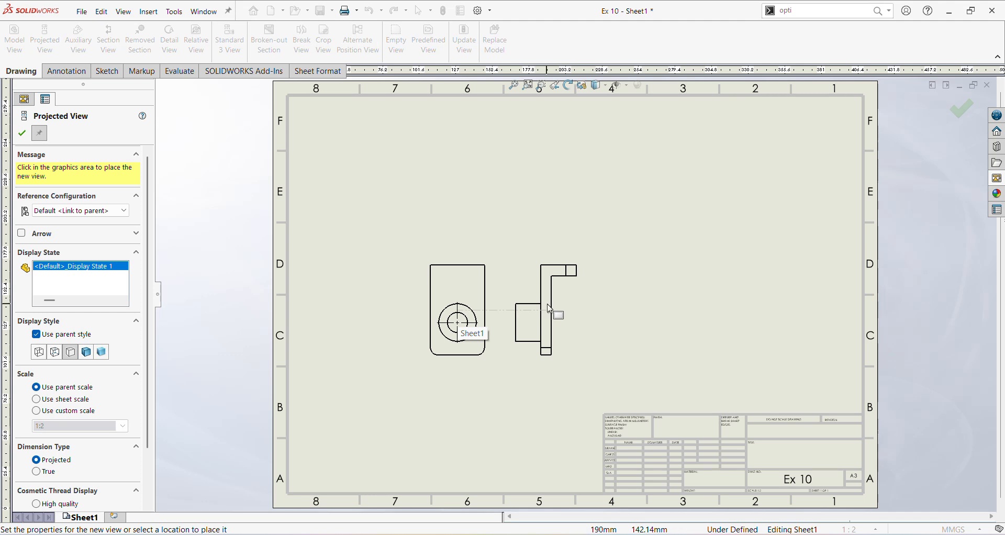
left_click(560, 309)
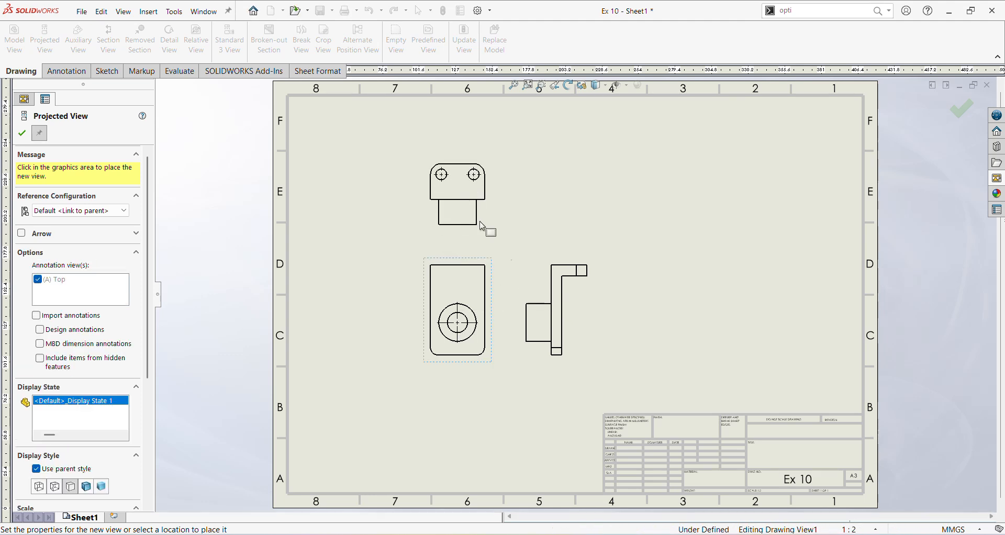
left_click(467, 195)
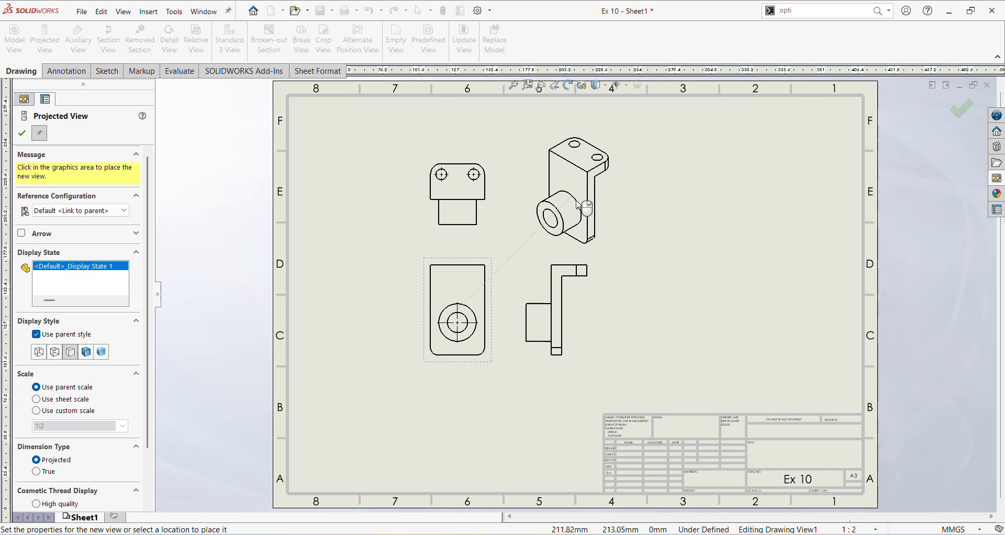
left_click(578, 204)
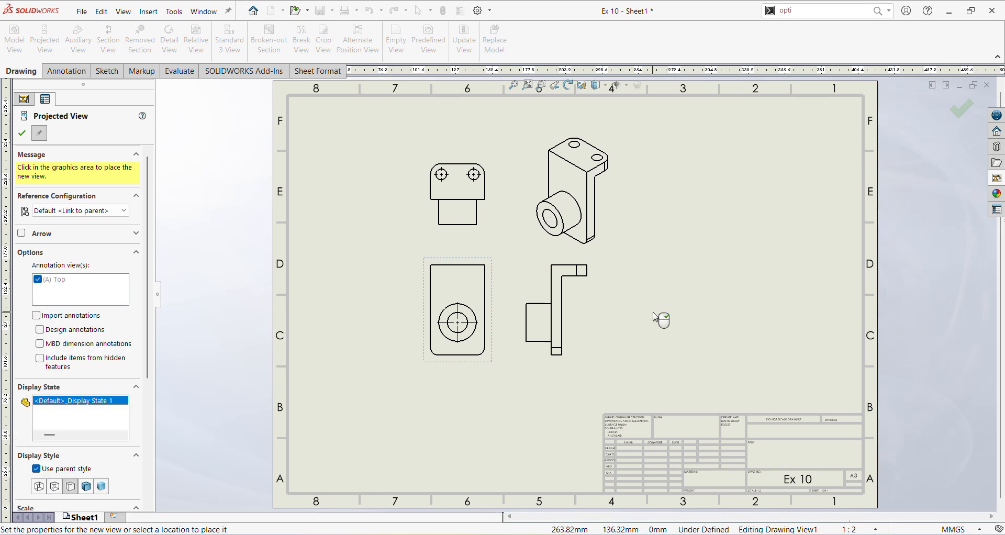
left_click(28, 137)
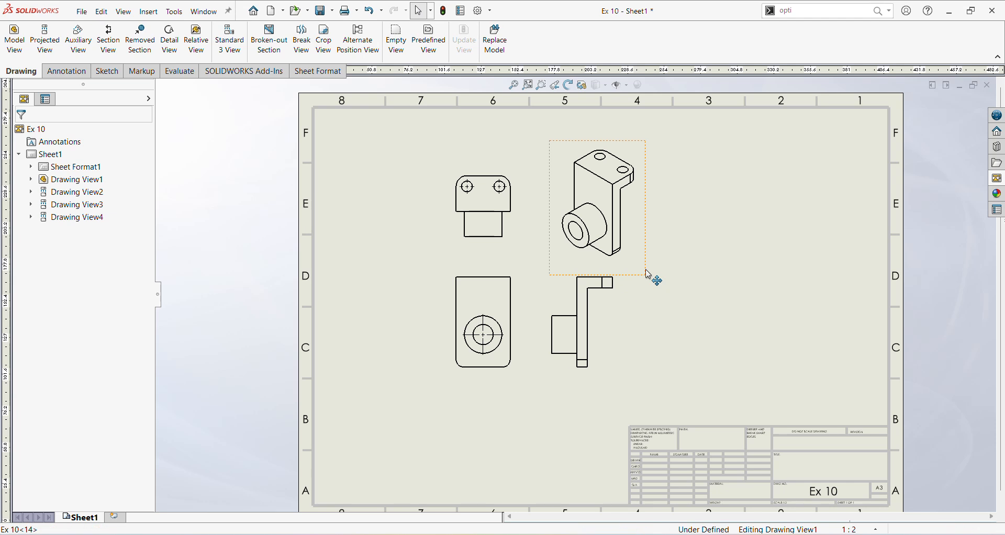
- Spread out the views by moving the isometric to the sheet's upper right, the side view rightward and the top view upward
left_click_drag(649, 275, 801, 256)
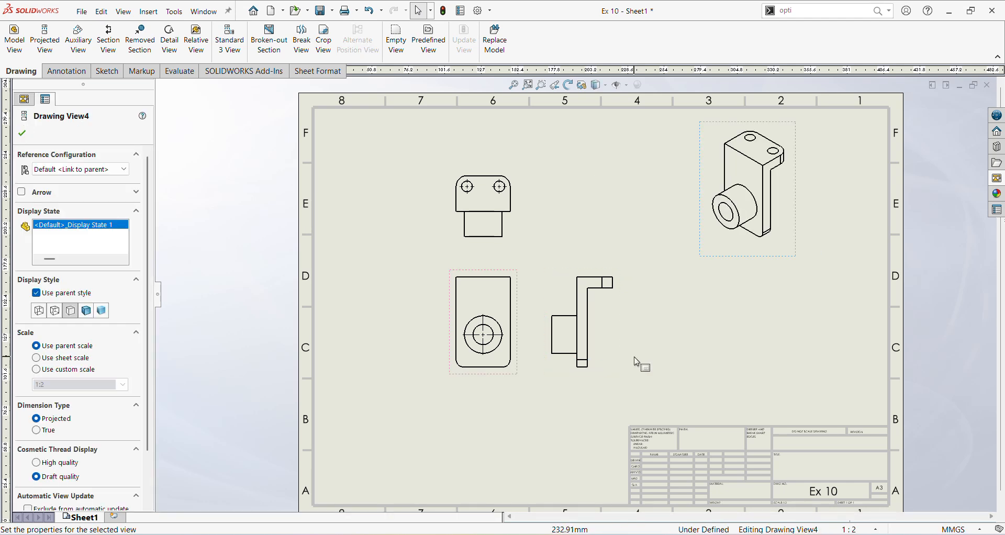
left_click_drag(623, 359, 666, 354)
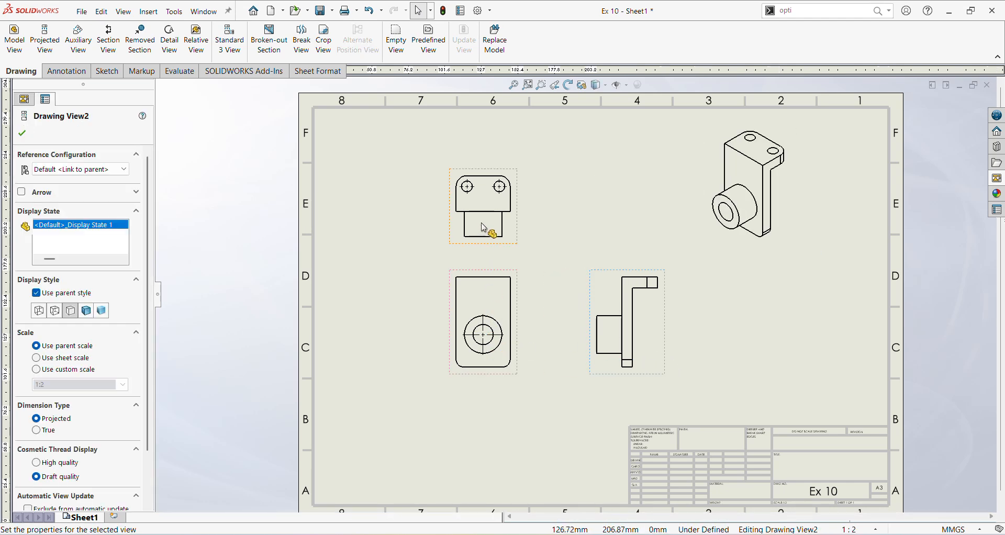
left_click_drag(481, 243, 483, 224)
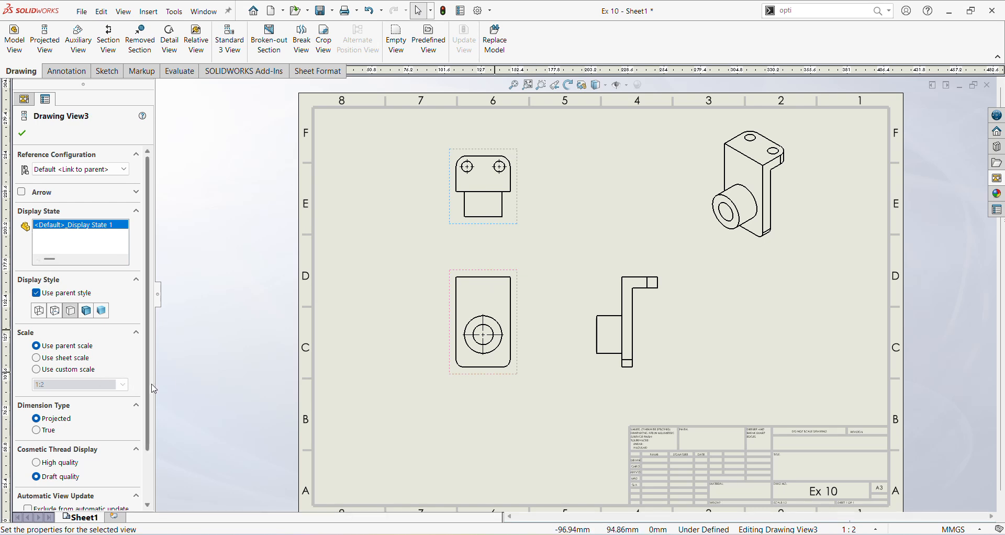
left_click(477, 433)
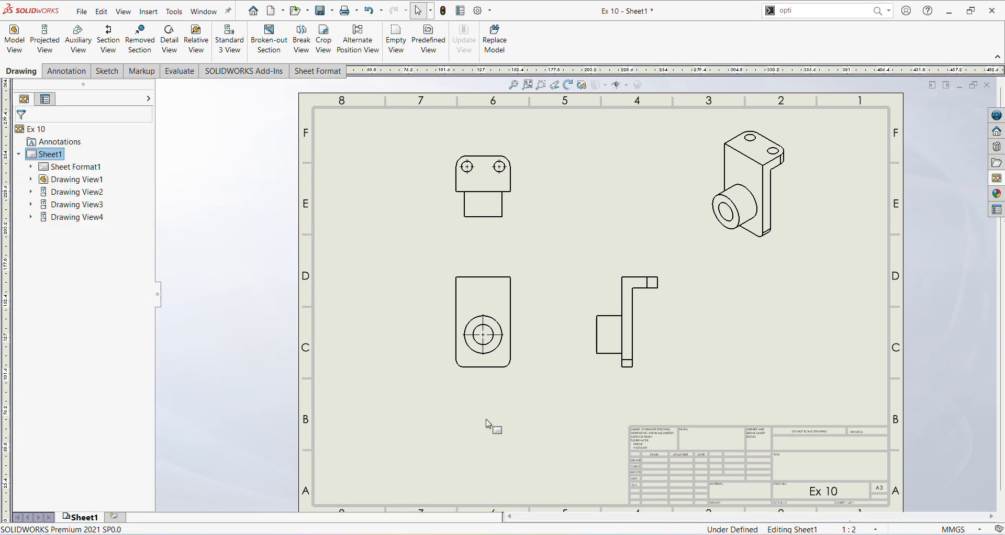
- Give the front view a custom scale of 1:1.5
left_click(507, 375)
left_click_drag(148, 340, 157, 530)
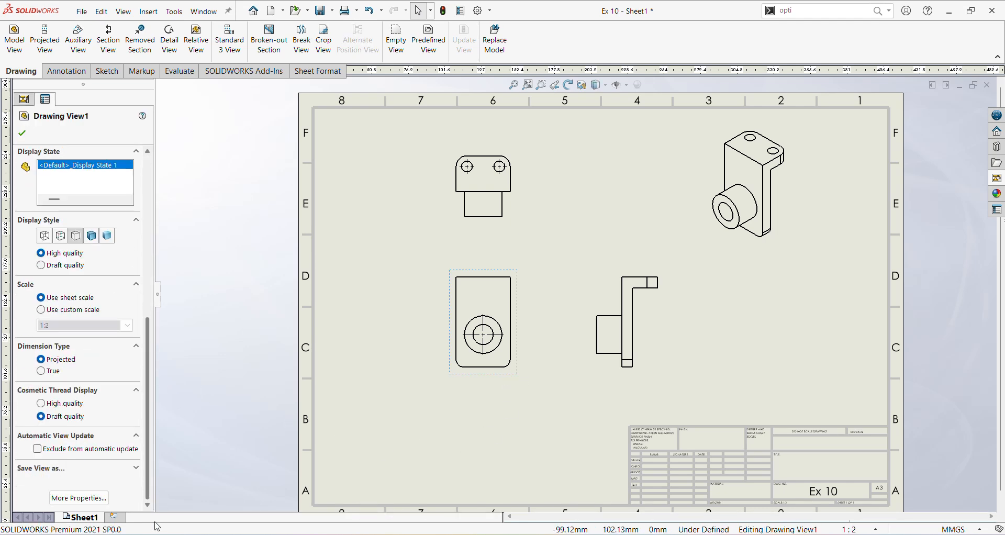
left_click(41, 310)
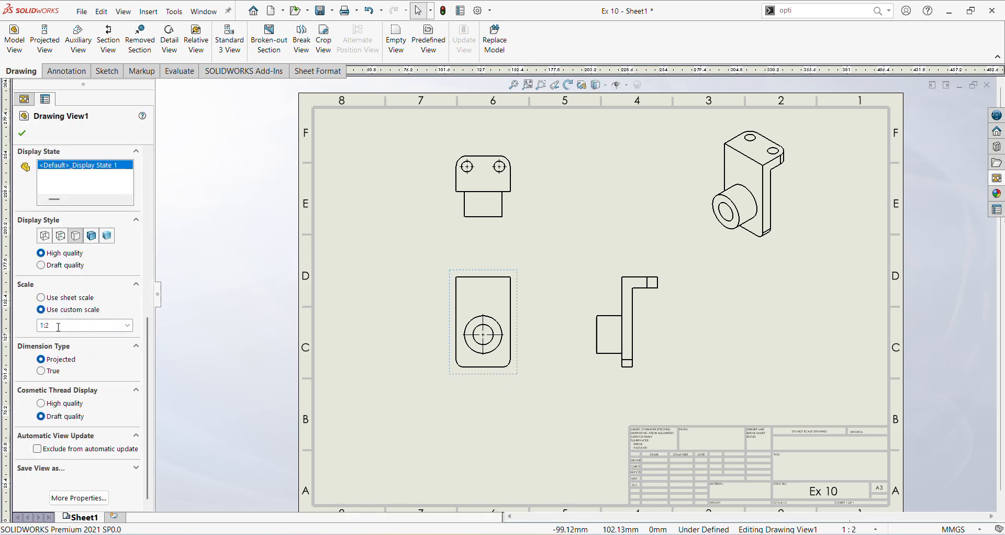
left_click(87, 329)
type("1.5")
key("Return")
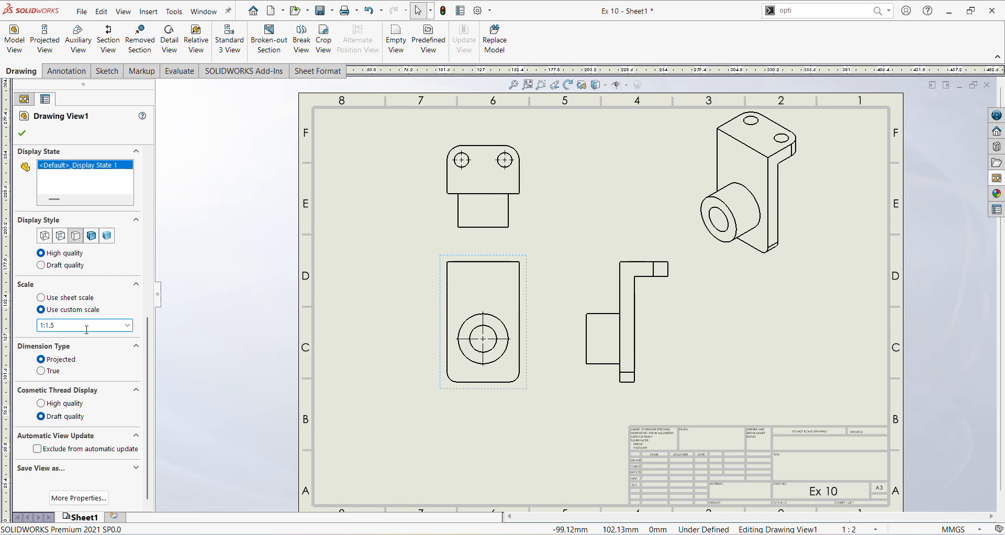
- Move the front view left and slightly down to leave space between the views for dimensions
left_click(460, 456)
left_click_drag(516, 393, 467, 412)
left_click(516, 431)
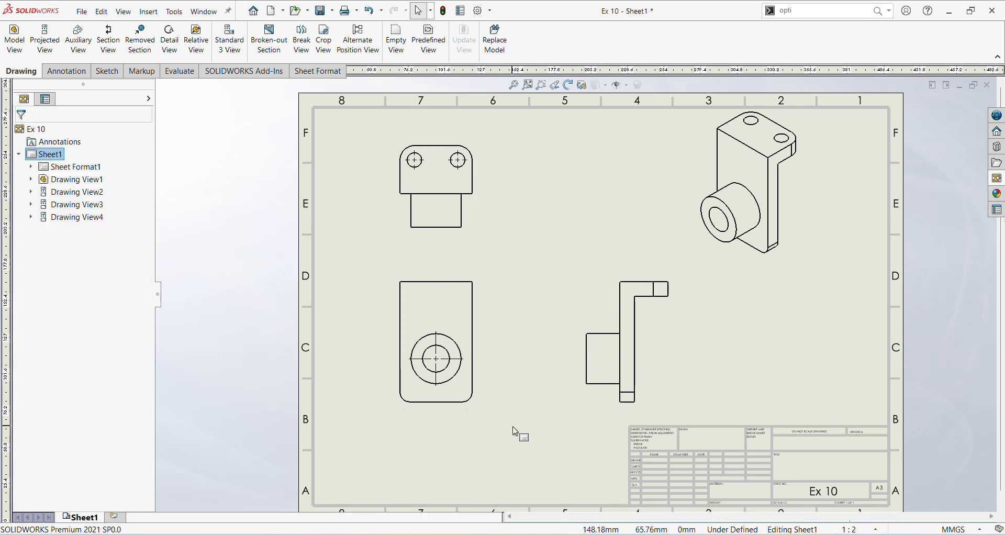
- Dimension the overall height of the front view between its top and bottom edges, placing the dimension left of the plate
left_click(66, 72)
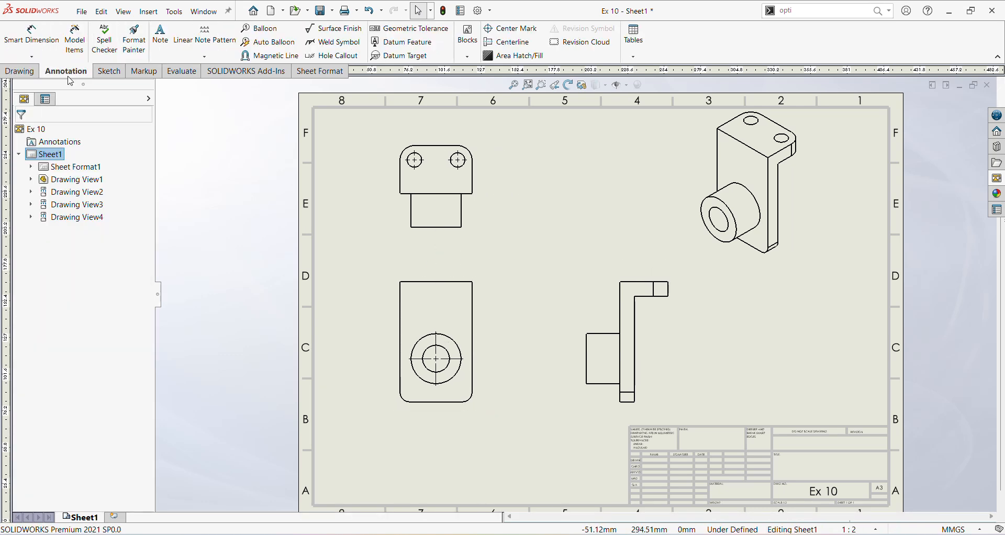
left_click(32, 33)
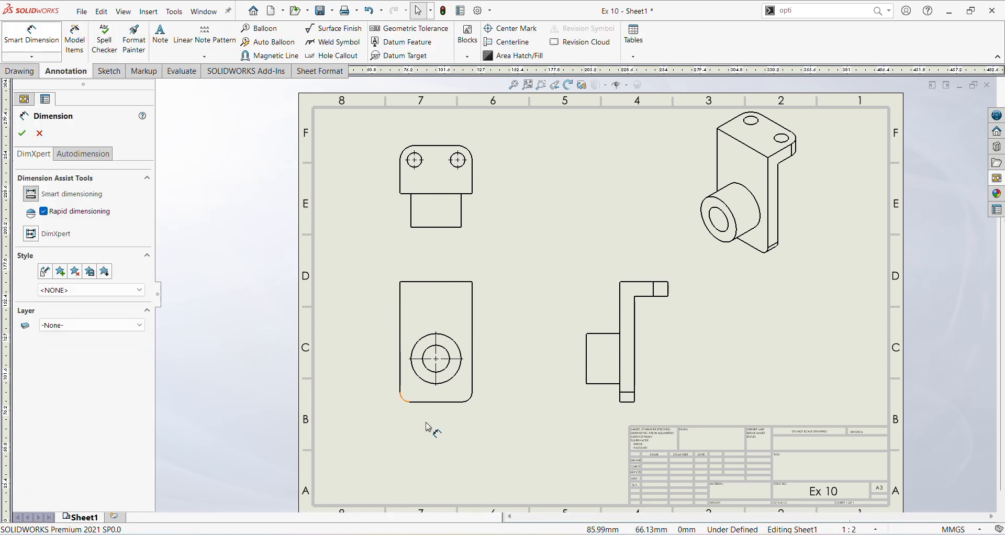
left_click(444, 403)
left_click(446, 282)
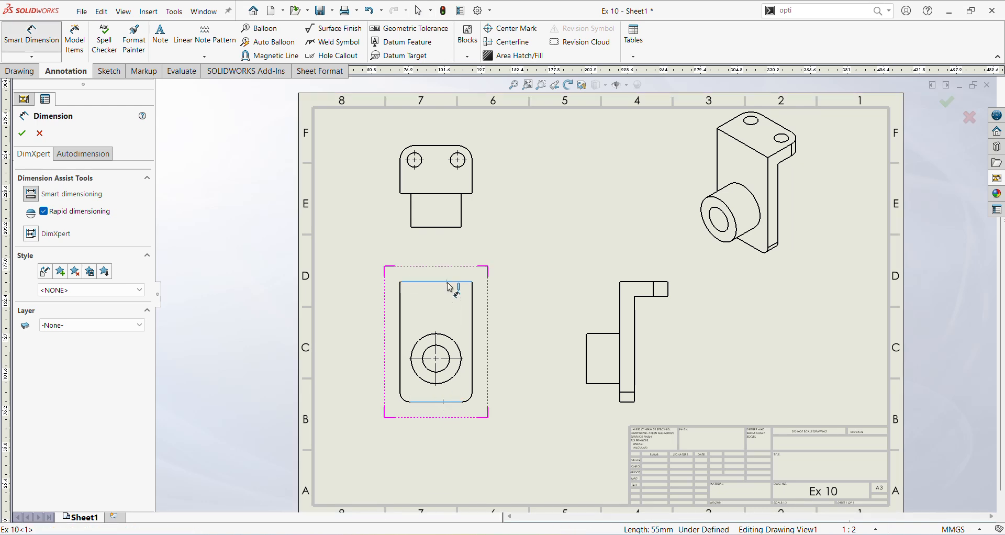
left_click(384, 342)
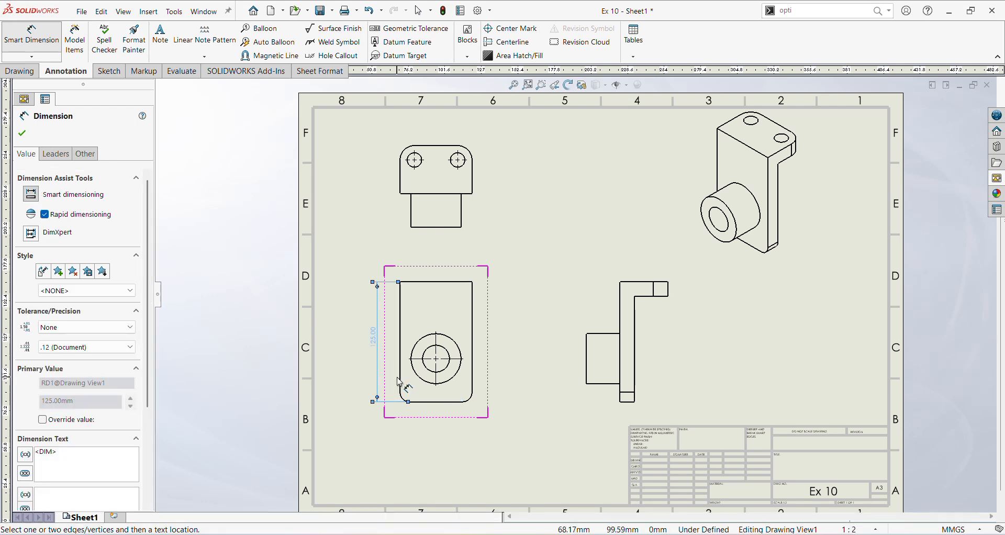
- Dimension the front view's overall width between its side edges, placing it below the plate, and set that dimension's precision to None
left_click(474, 378)
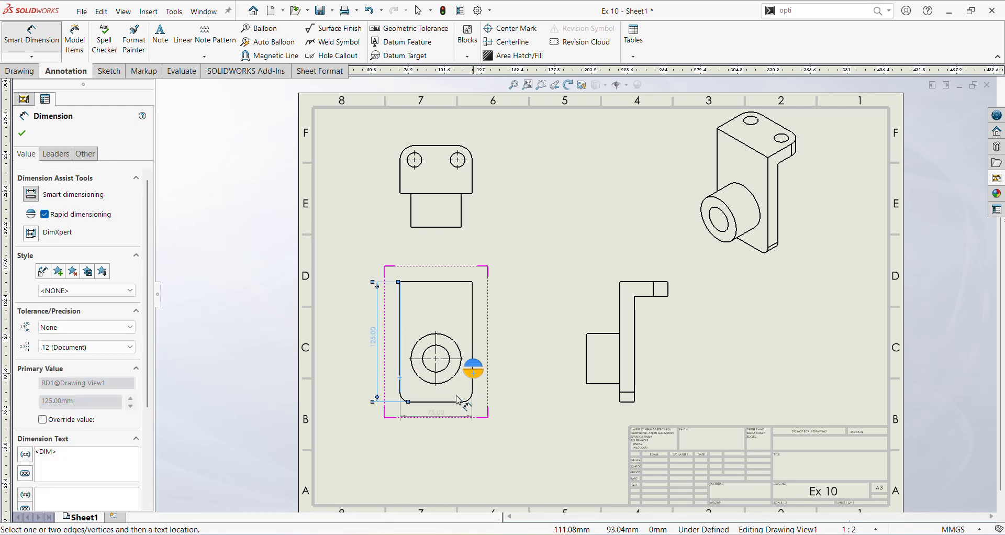
left_click(439, 429)
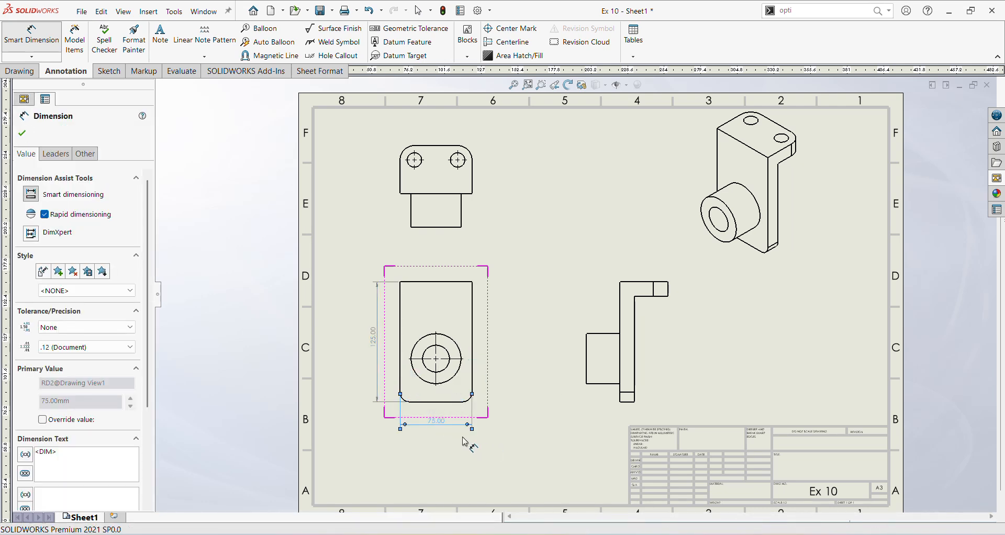
scroll(464, 440, "up", 3)
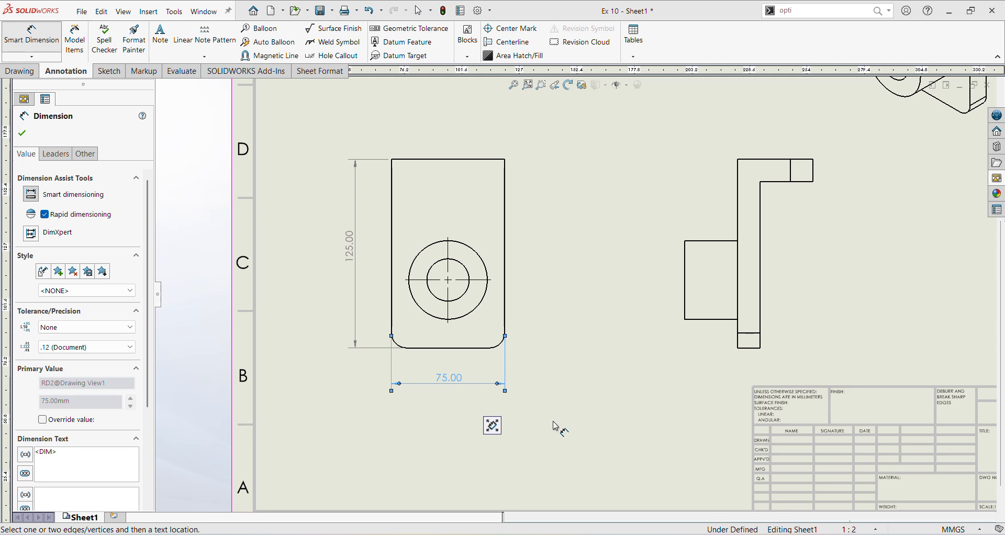
mouse_move(492, 425)
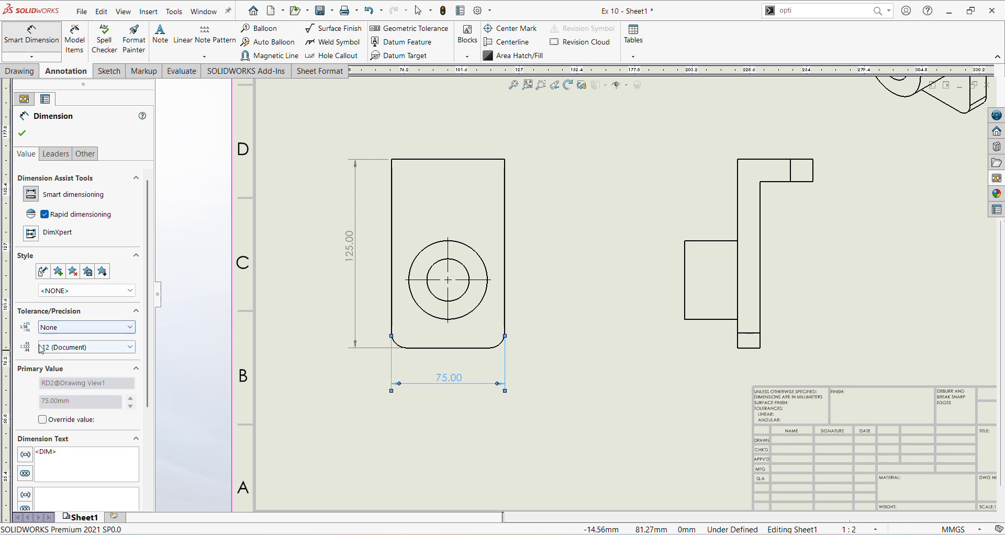
left_click(118, 348)
left_click(79, 360)
left_click(514, 433)
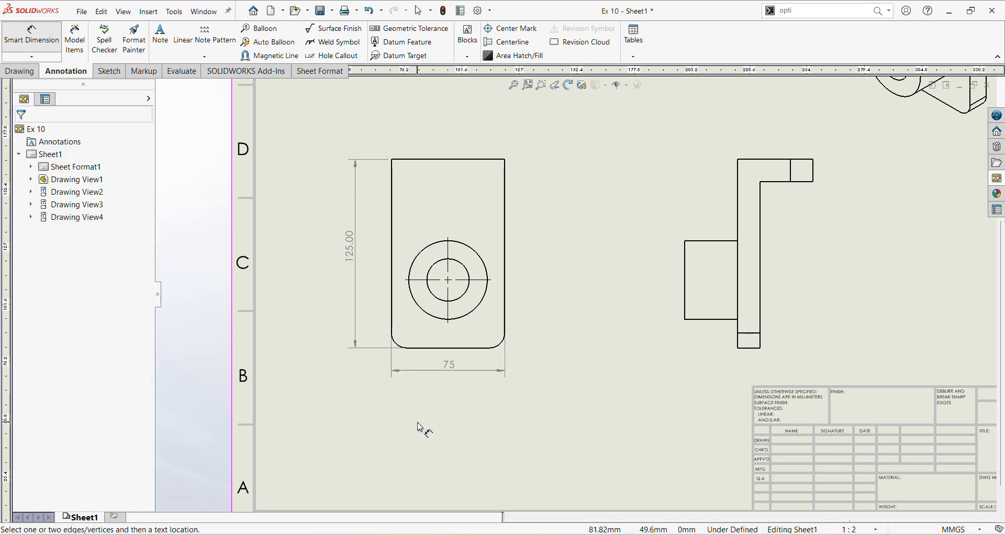
- Set both the primary and dual dimension precision to None in the drawing's document properties
scroll(422, 425, "up", 2)
middle_click_drag(535, 419, 476, 459)
middle_click_drag(511, 427, 489, 452)
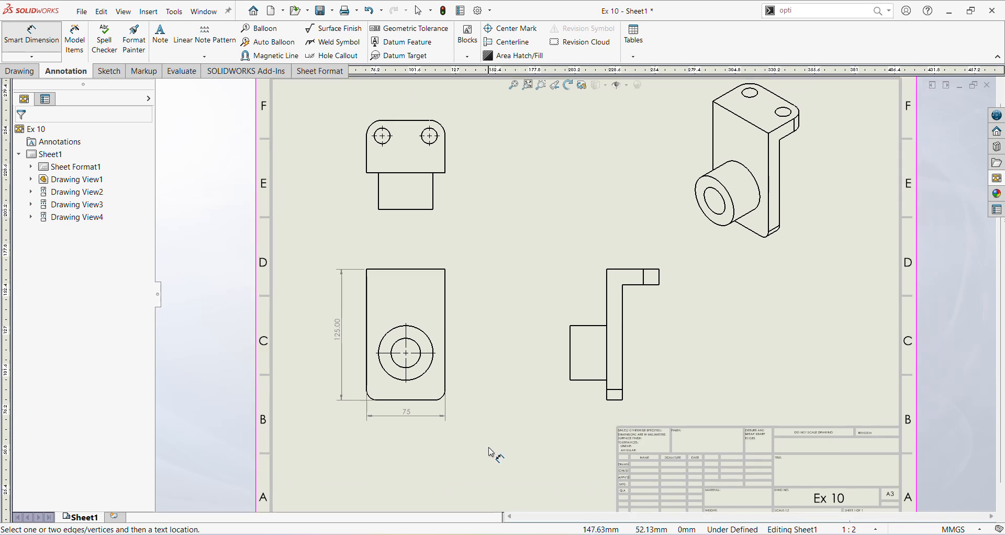
left_click(800, 12)
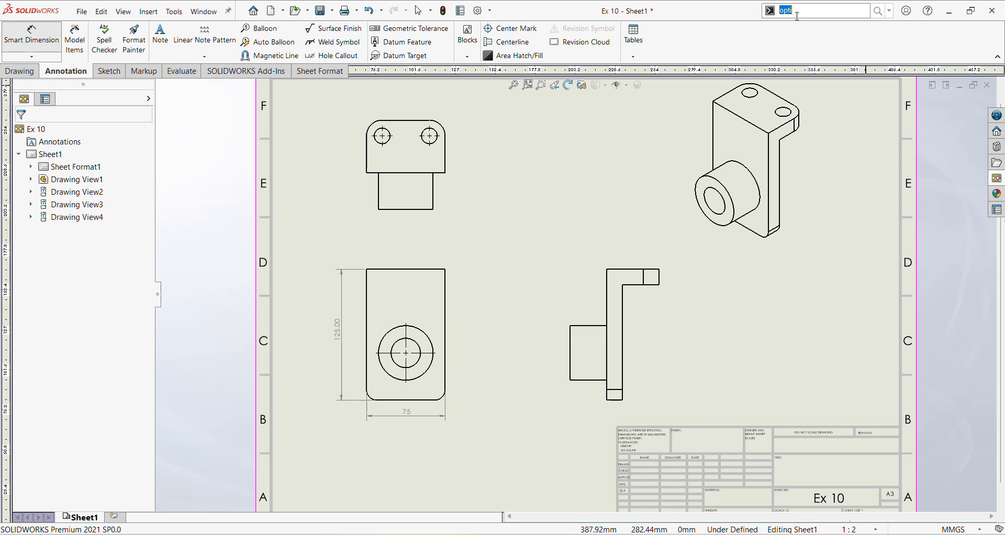
key("BackSpace")
type("op")
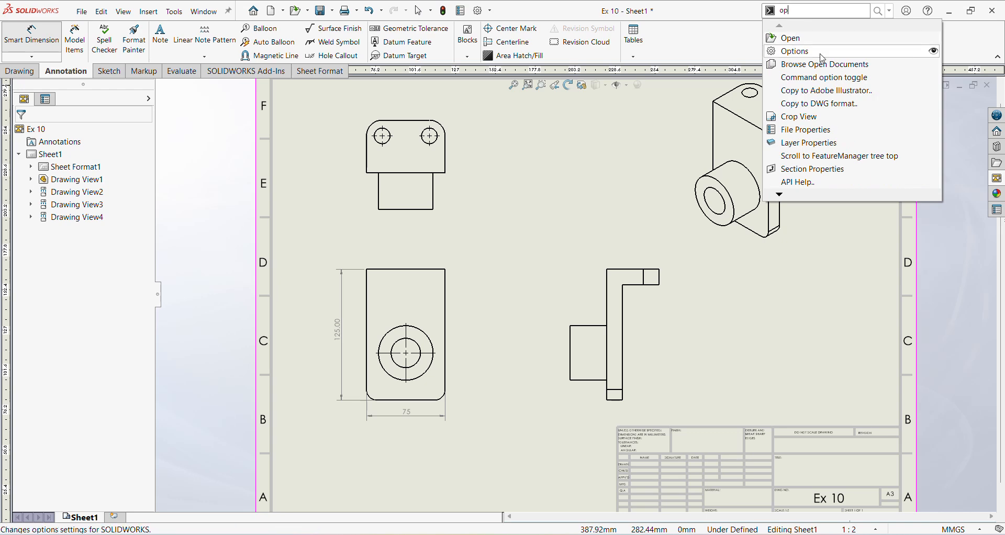
left_click(820, 55)
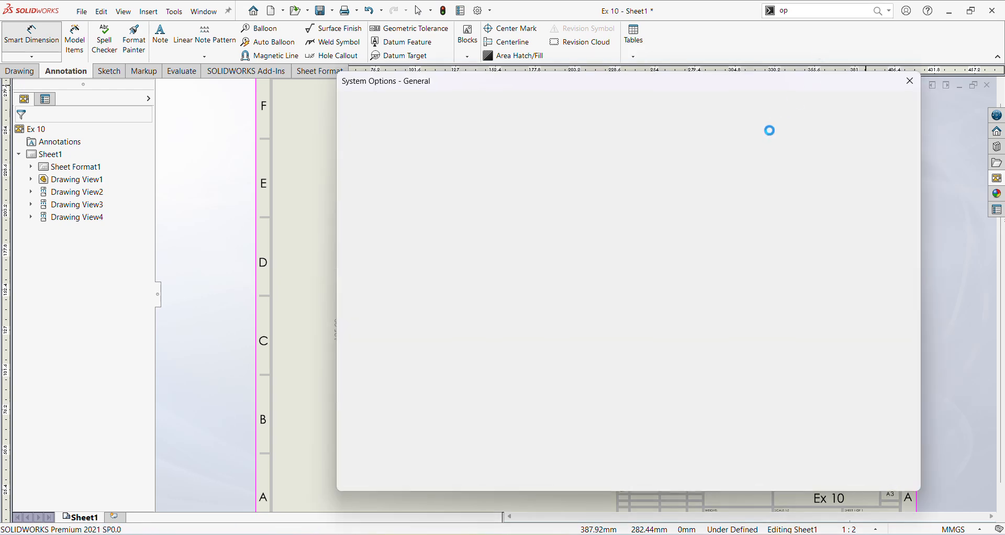
left_click(441, 105)
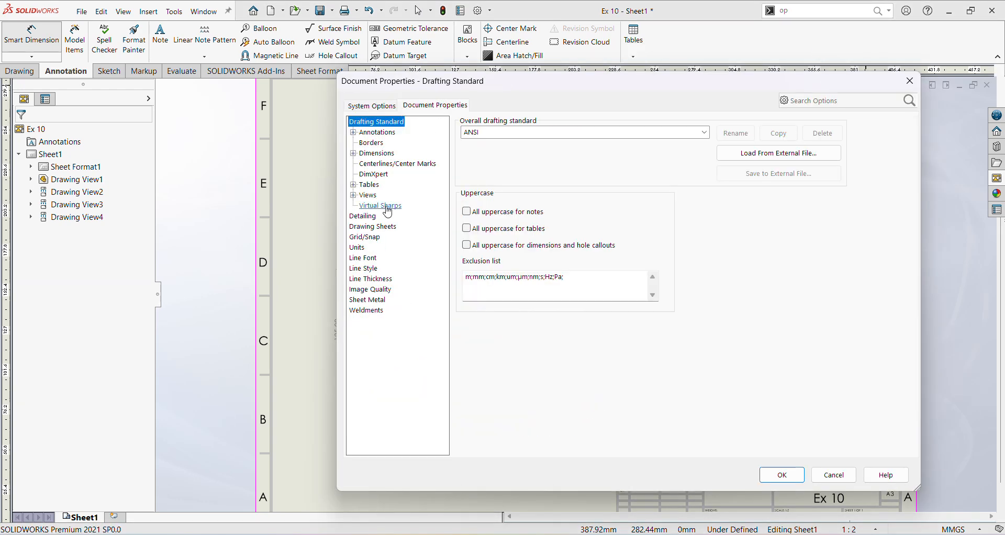
left_click(377, 153)
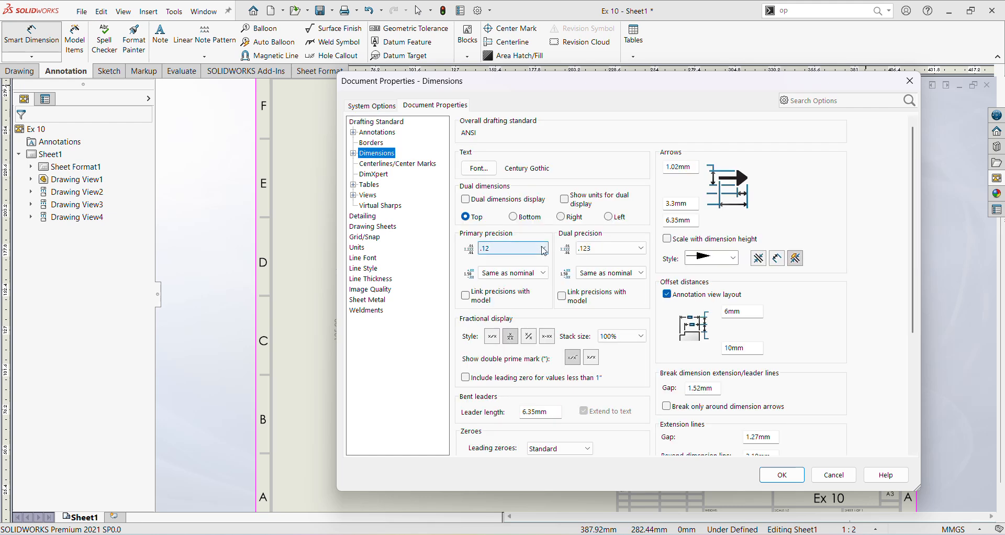
left_click(543, 248)
left_click(500, 256)
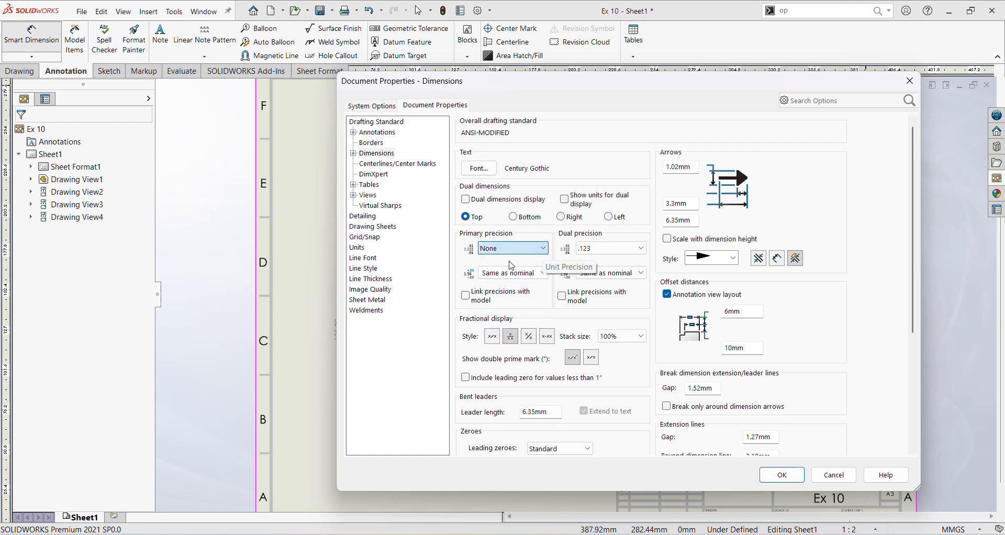
left_click(639, 247)
left_click(595, 261)
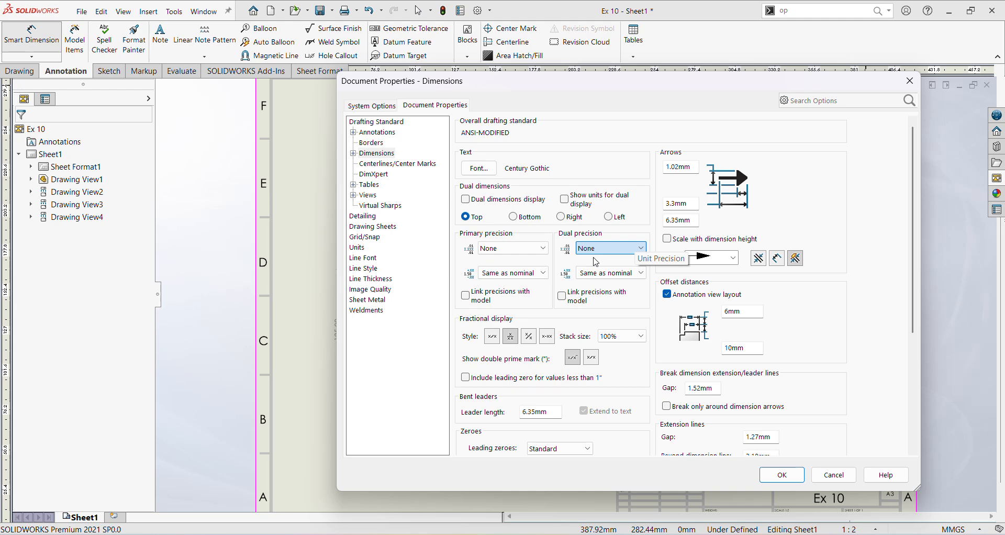
left_click(781, 474)
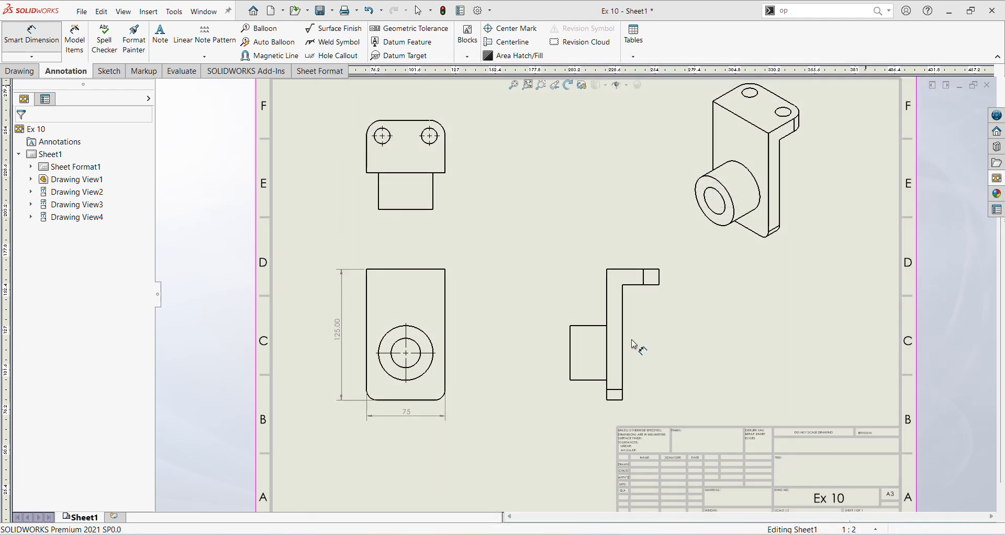
- Move the front view's width dimension farther below the plate and its height dimension farther left to make room for inner dimensions
scroll(707, 359, "up", 1)
scroll(390, 291, "down", 2)
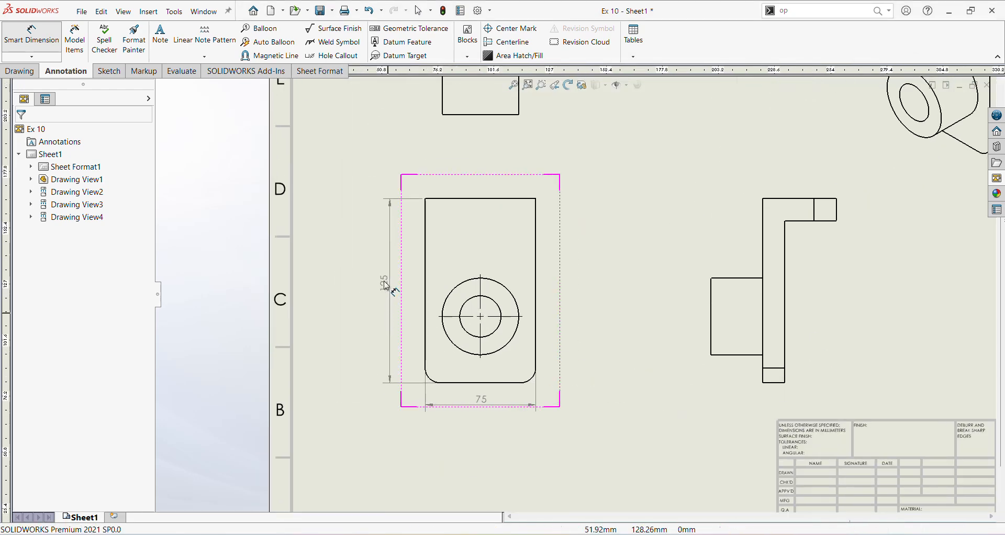
middle_click_drag(465, 288, 395, 283)
scroll(542, 328, "down", 1)
middle_click_drag(542, 328, 539, 360)
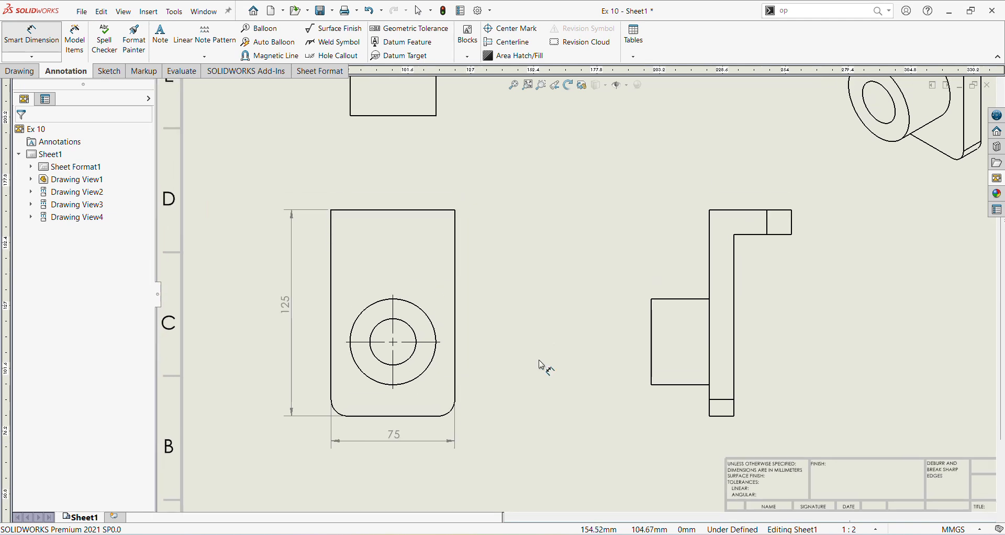
scroll(529, 378, "down", 2)
left_click_drag(430, 396, 428, 424)
left_click_drag(292, 236, 264, 238)
scroll(454, 319, "down", 1)
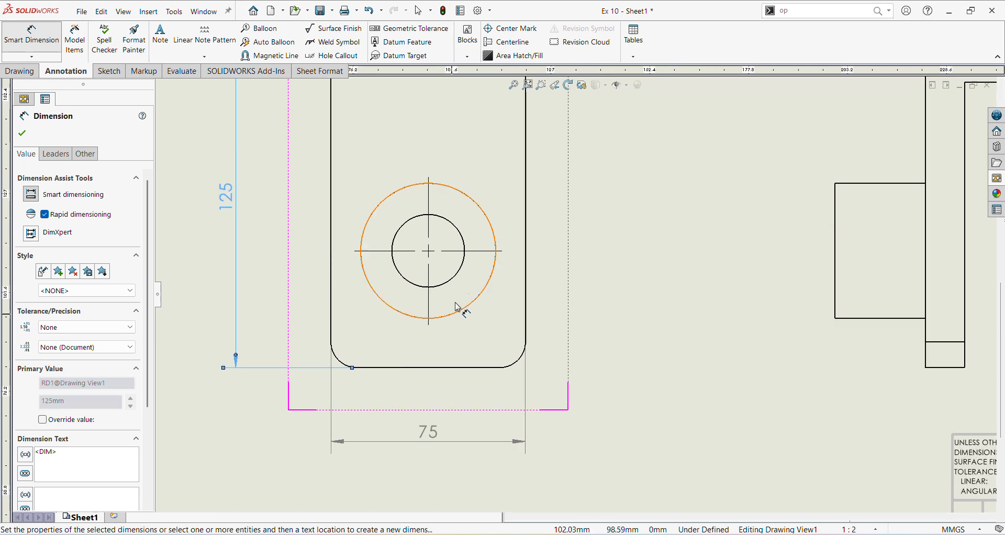
- Dimension the vertical distance from the plate's bottom edge to the hole centre, placing it inside the overall height dimension
scroll(450, 285, "up", 1)
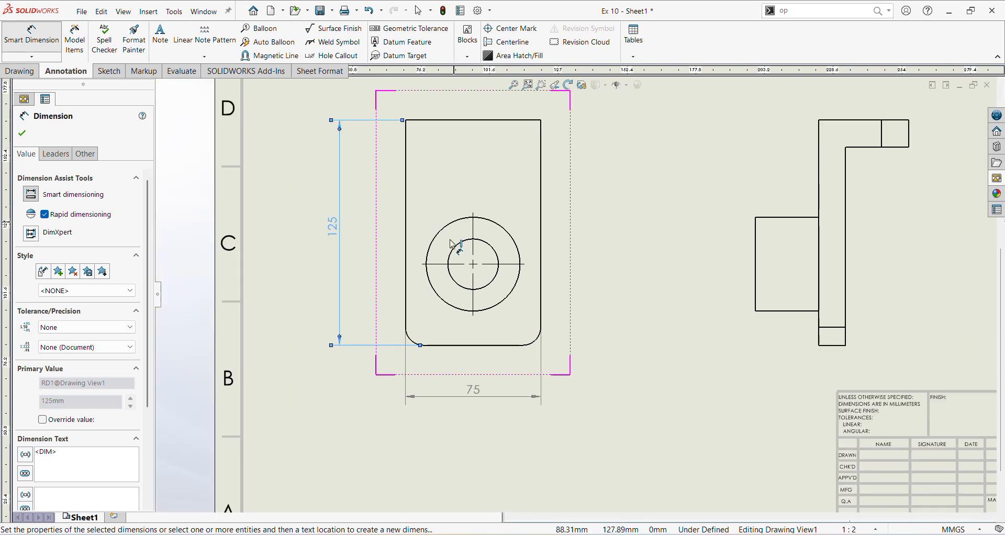
left_click(497, 346)
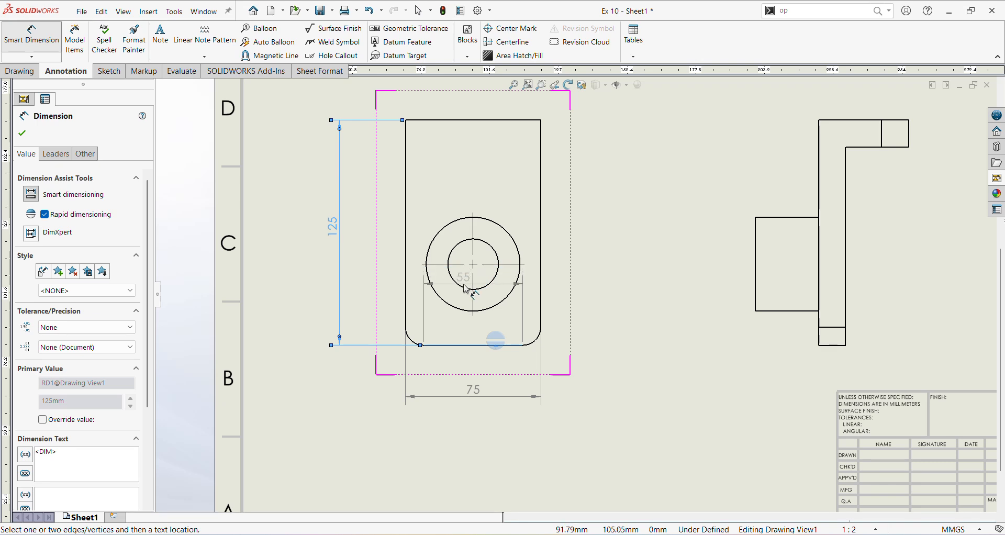
left_click(467, 289)
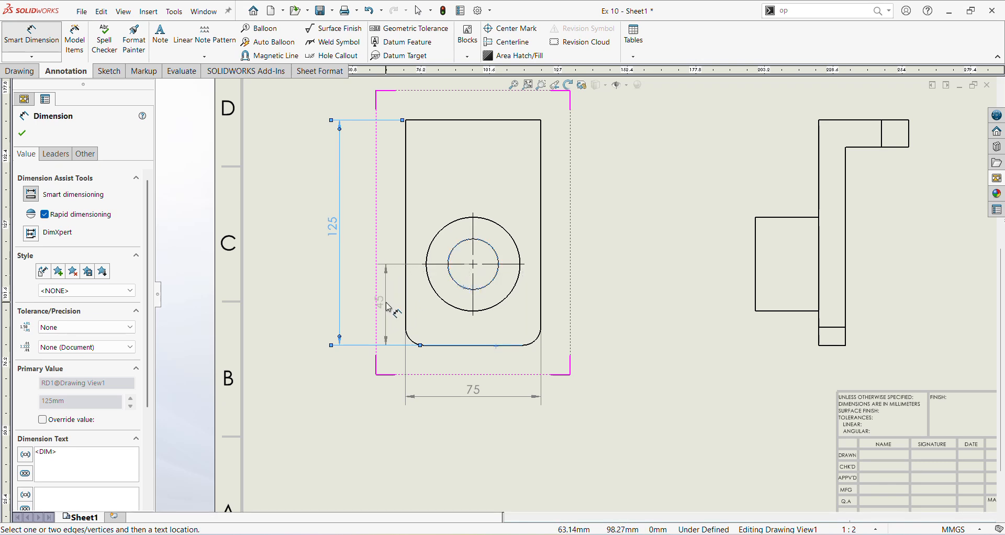
left_click(387, 307)
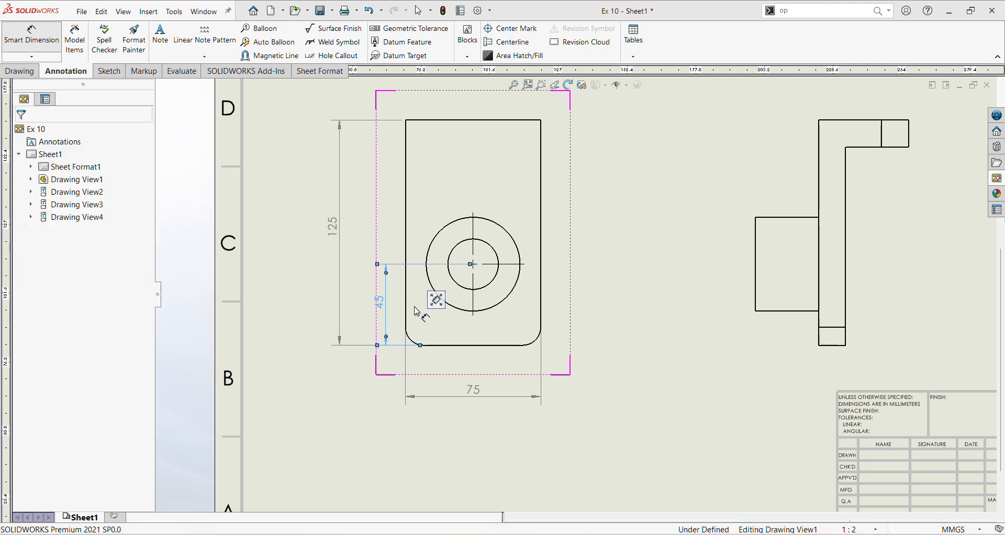
- Dimension the horizontal distance from the plate's left edge to the centre of the boss circle, placing it below the plate
left_click(406, 303)
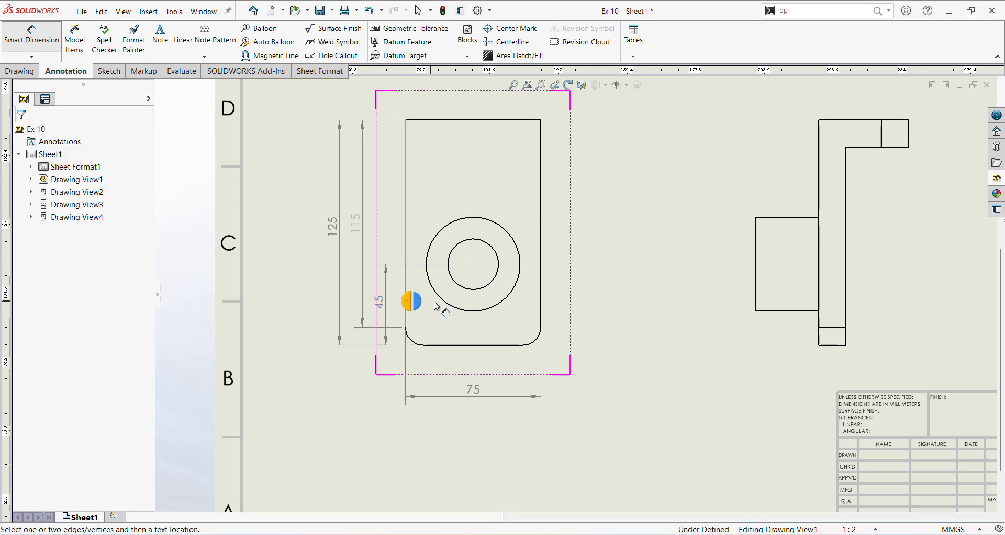
left_click(451, 306)
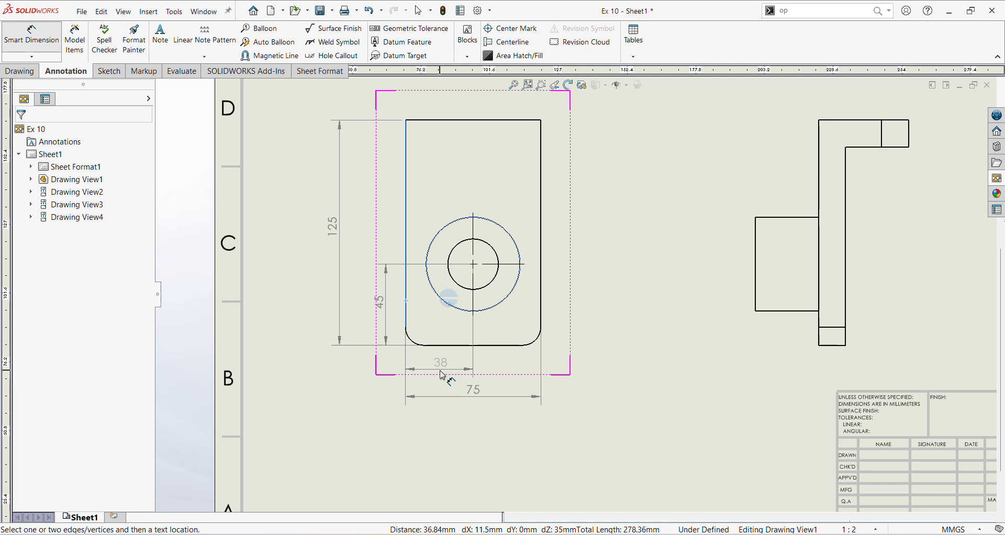
left_click(442, 376)
key("Escape")
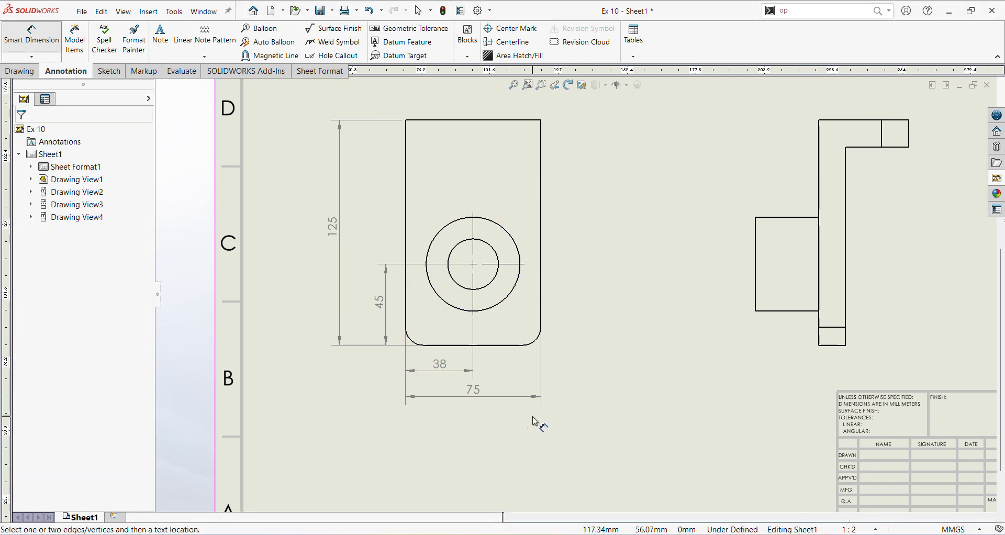
- Replace the overall width dimension below the front view with one between the side edges placed above the plate
left_click(462, 397)
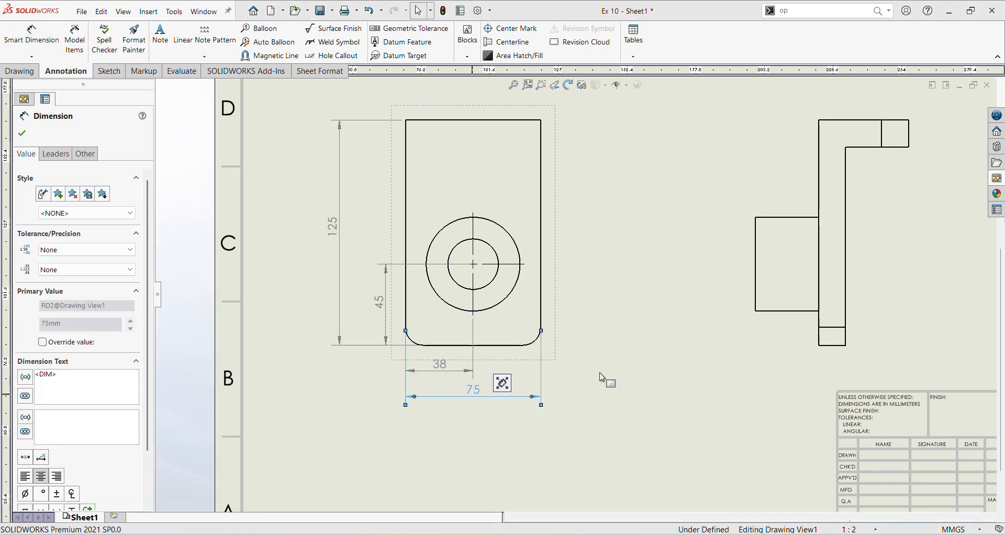
key("Delete")
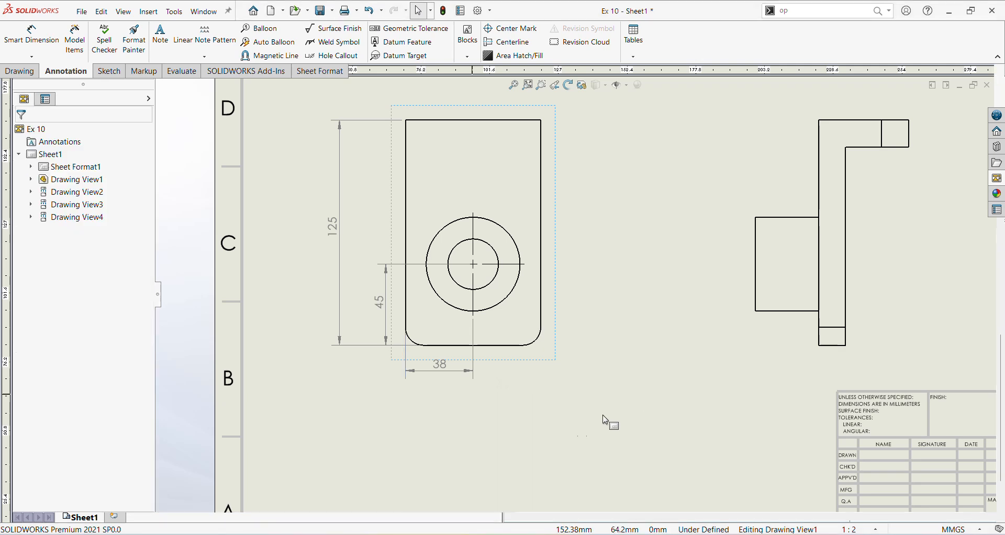
scroll(403, 225, "up", 2)
left_click(31, 35)
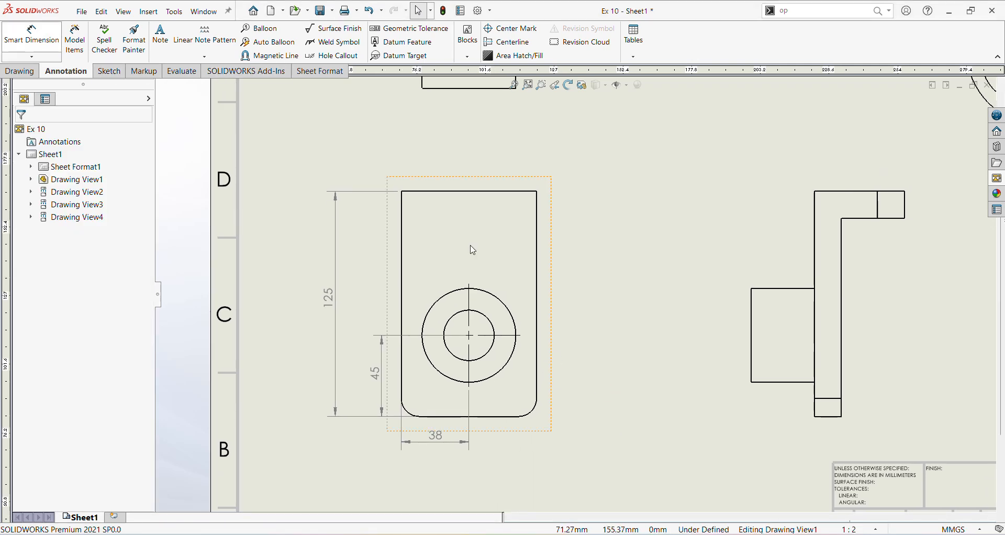
left_click(401, 250)
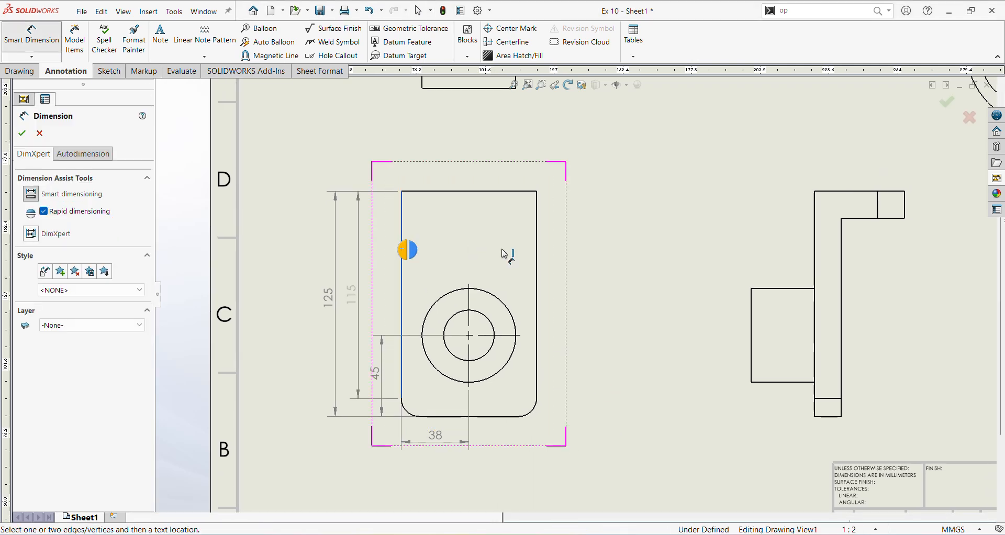
left_click(537, 253)
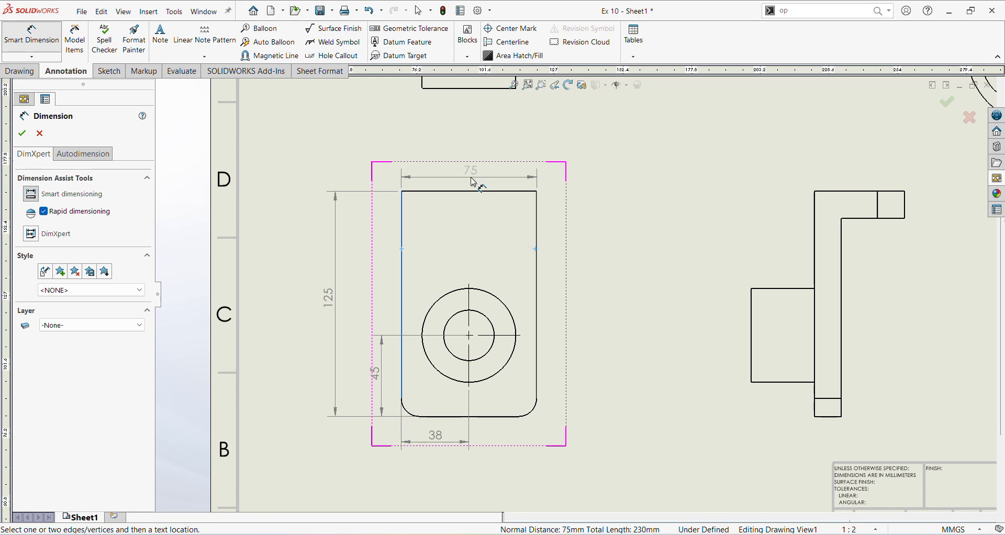
left_click(471, 182)
key("Escape")
- Dimension the radius of the front view's lower-right corner and append TYP to the dimension text
left_click(31, 34)
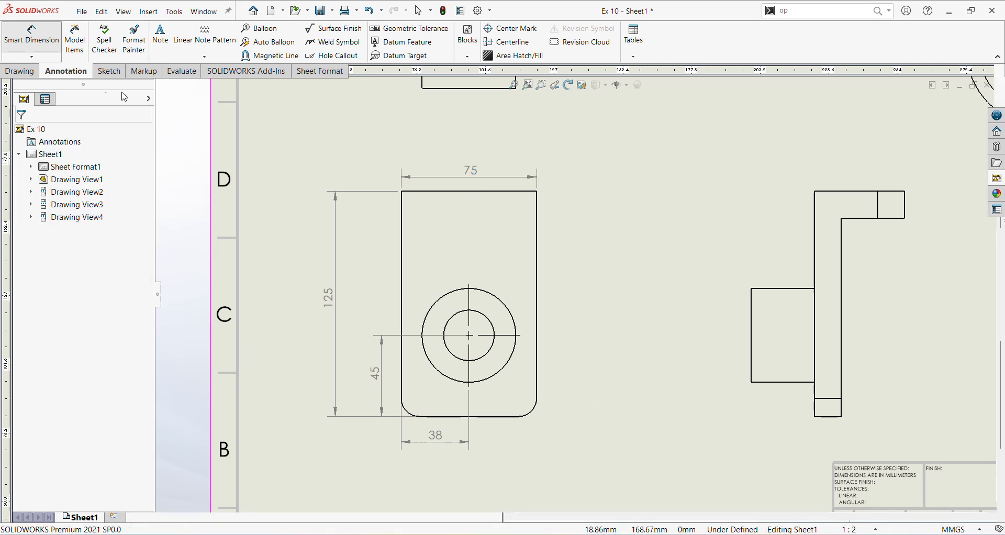
scroll(553, 410, "down", 2)
scroll(467, 406, "down", 2)
left_click(548, 396)
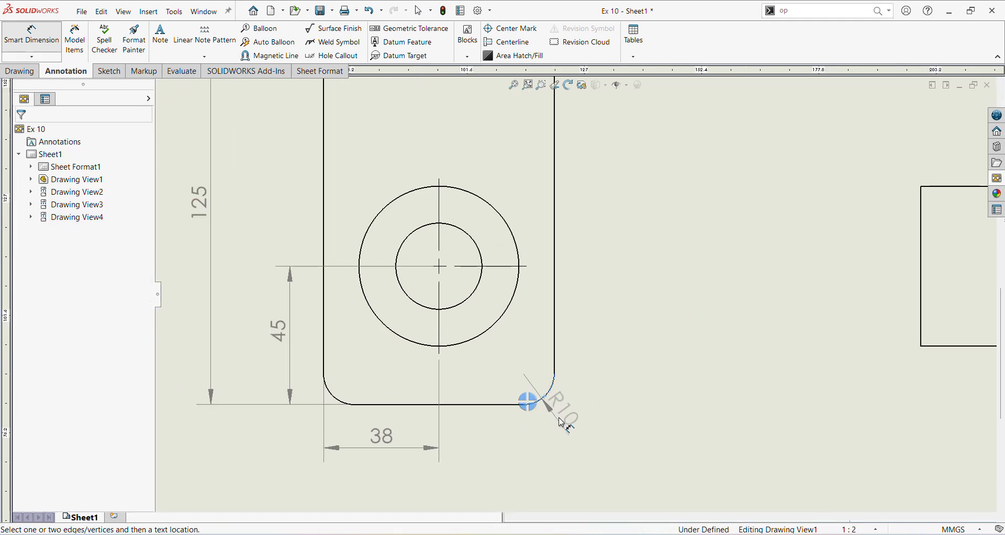
left_click(586, 449)
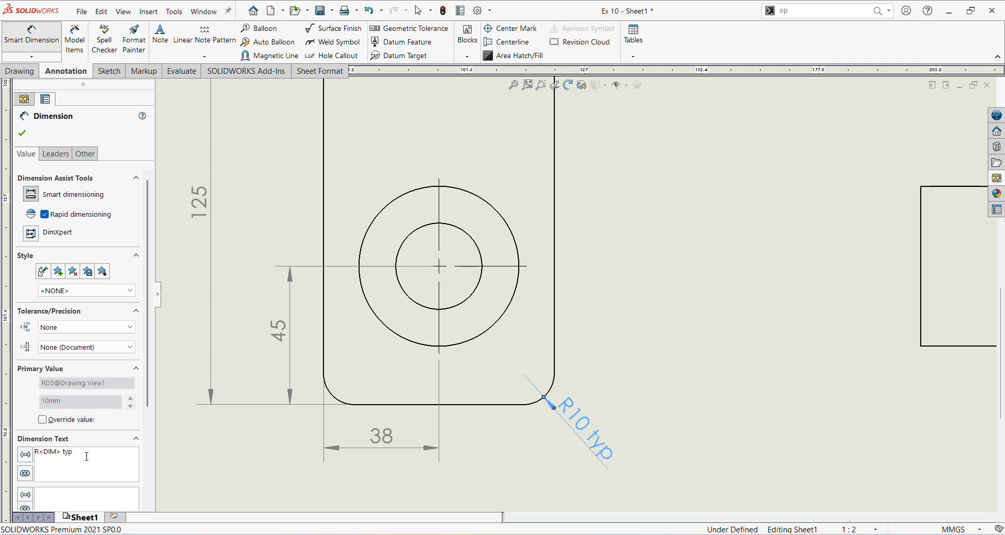
left_click(454, 421)
- Move the corner radius dimension closer to the plate's lower-right corner
scroll(572, 404, "up", 2)
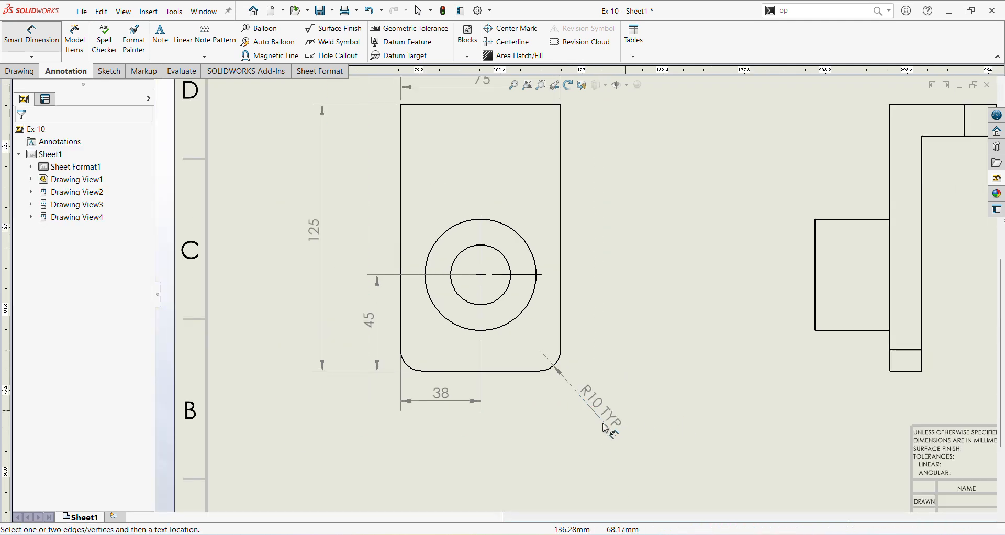
left_click_drag(610, 428, 585, 412)
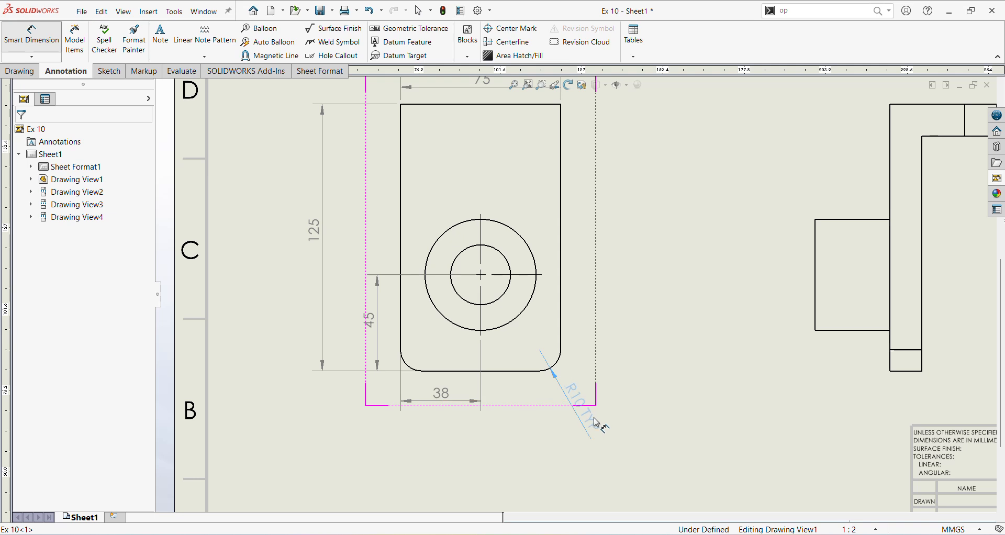
left_click_drag(596, 418, 595, 421)
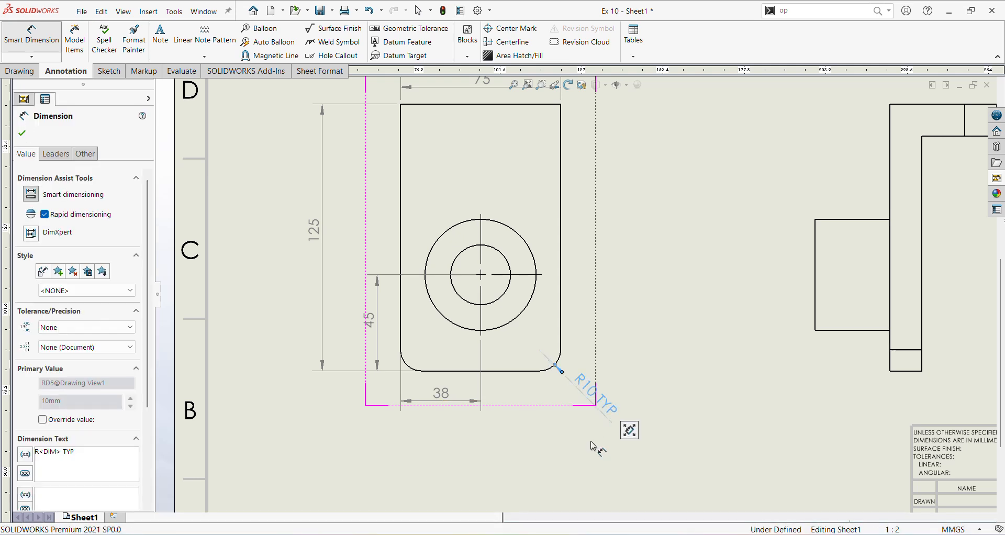
- In the top view, dimension the vertical distance from the plate's upper edge to the left hole's centre, placing it left of the plate
left_click(595, 444)
scroll(532, 433, "up", 2)
mouse_move(615, 365)
middle_mouse_down()
mouse_move(610, 319)
mouse_move(594, 338)
mouse_move(576, 339)
mouse_move(572, 442)
middle_mouse_up()
left_click(554, 282)
scroll(431, 174, "down", 2)
left_click(507, 140)
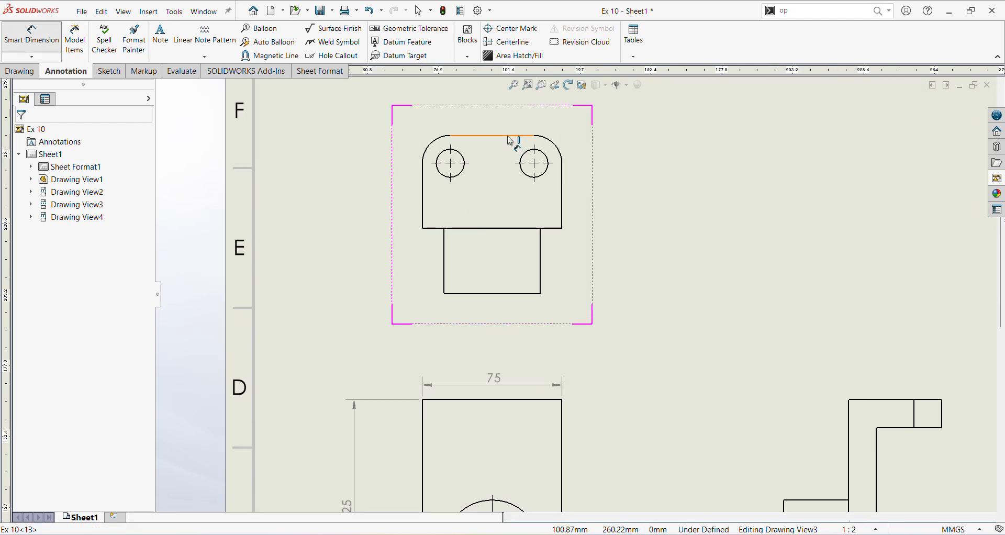
left_click(465, 172)
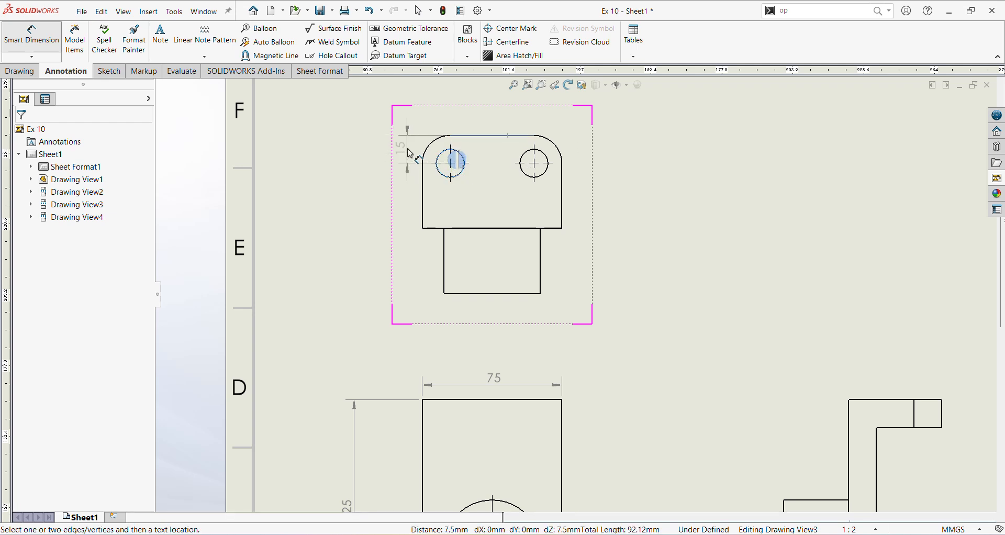
left_click(409, 153)
- Dimension horizontally from the top view's left edge to the left hole's centre, and between the two hole centres, placing both above the plate
scroll(406, 199, "down", 2)
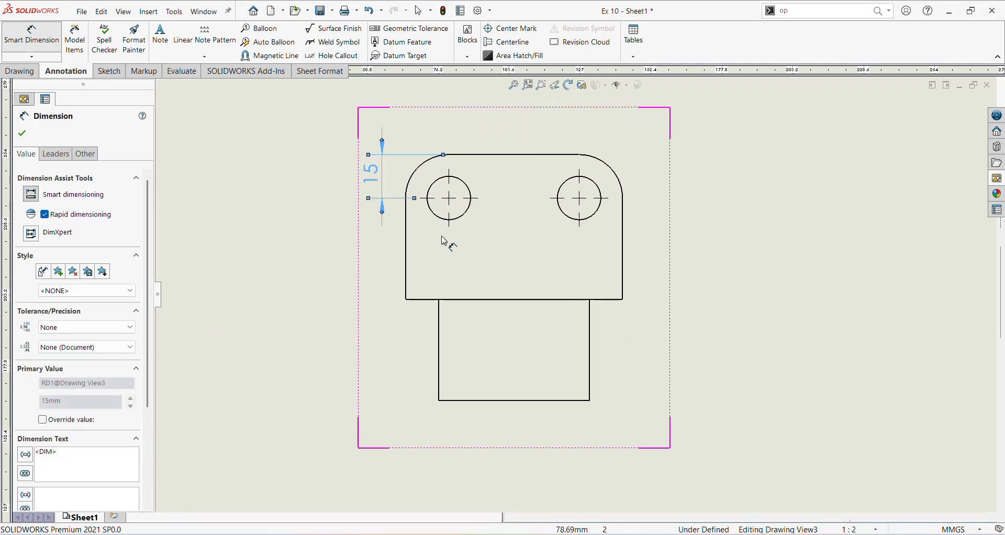
left_click(408, 234)
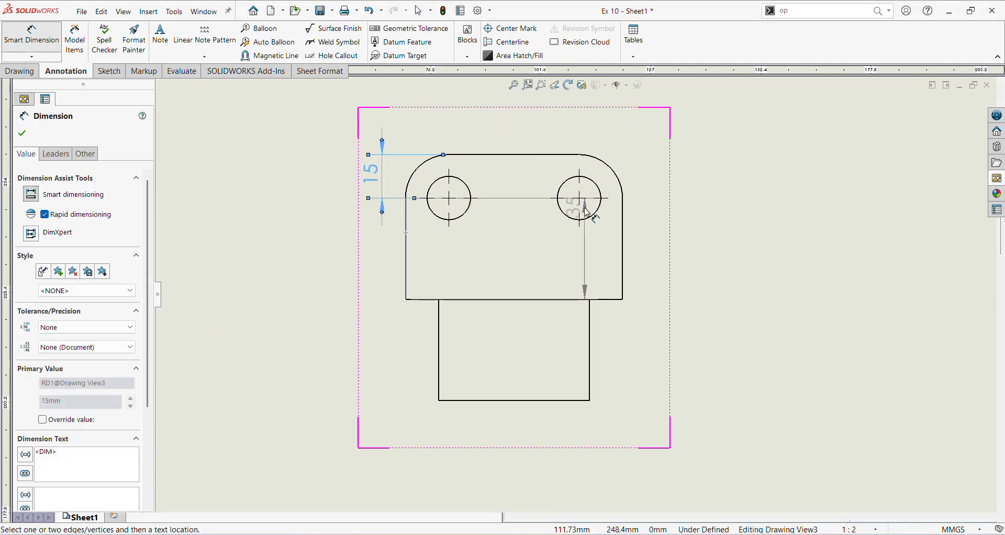
left_click(470, 193)
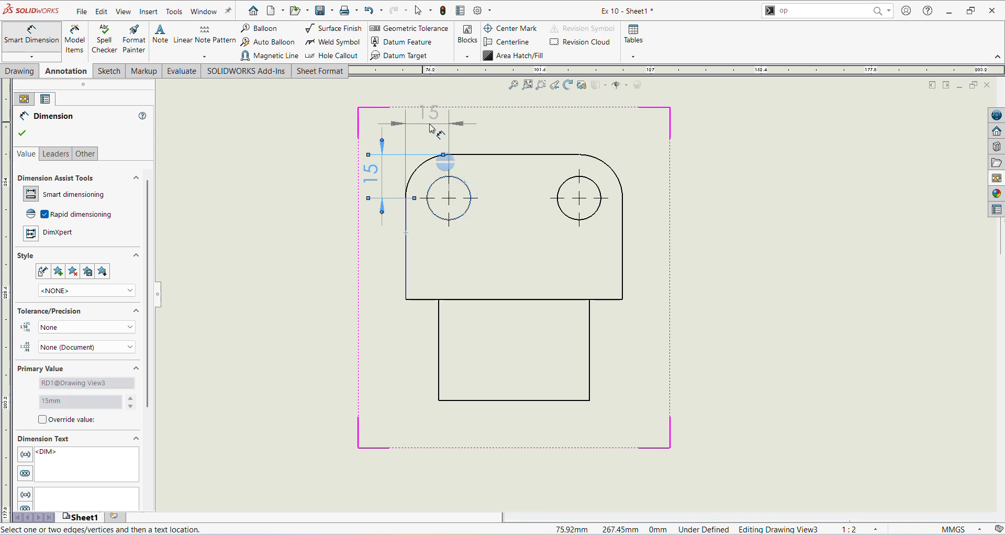
left_click(432, 129)
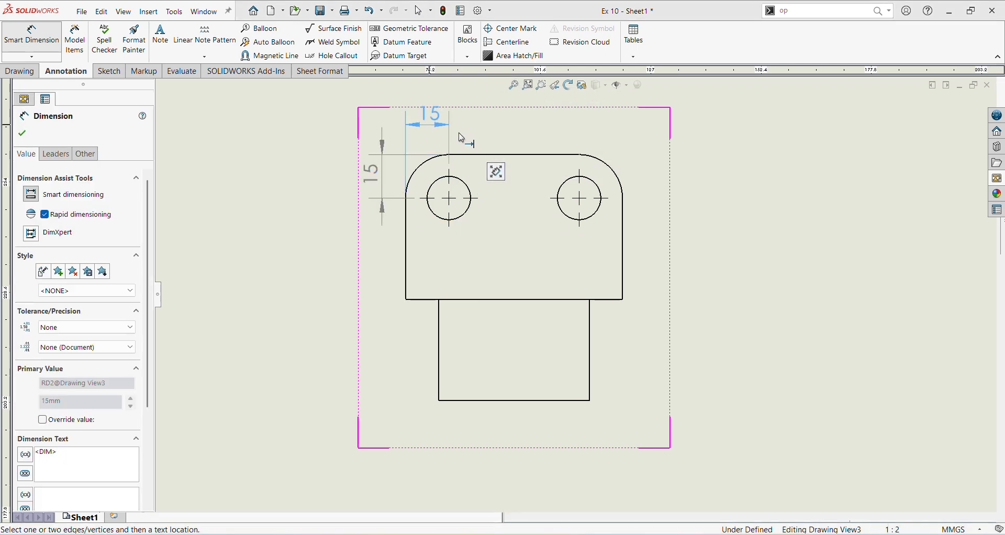
left_click(462, 182)
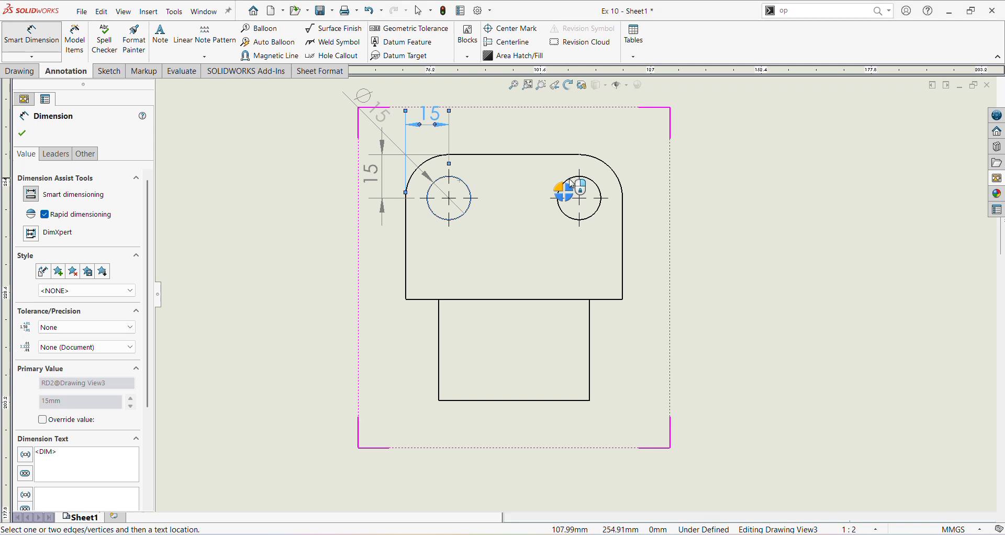
left_click(577, 177)
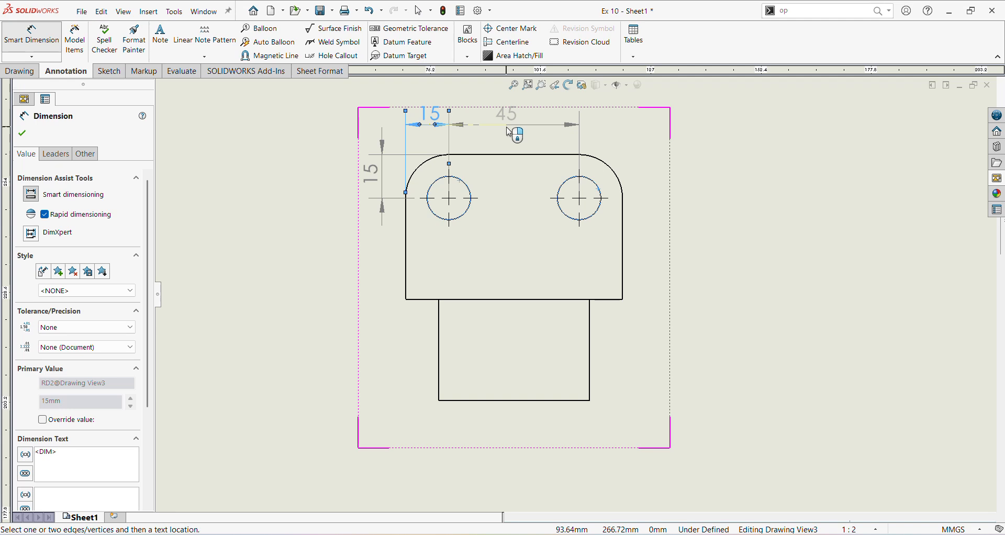
left_click(509, 131)
key("Escape")
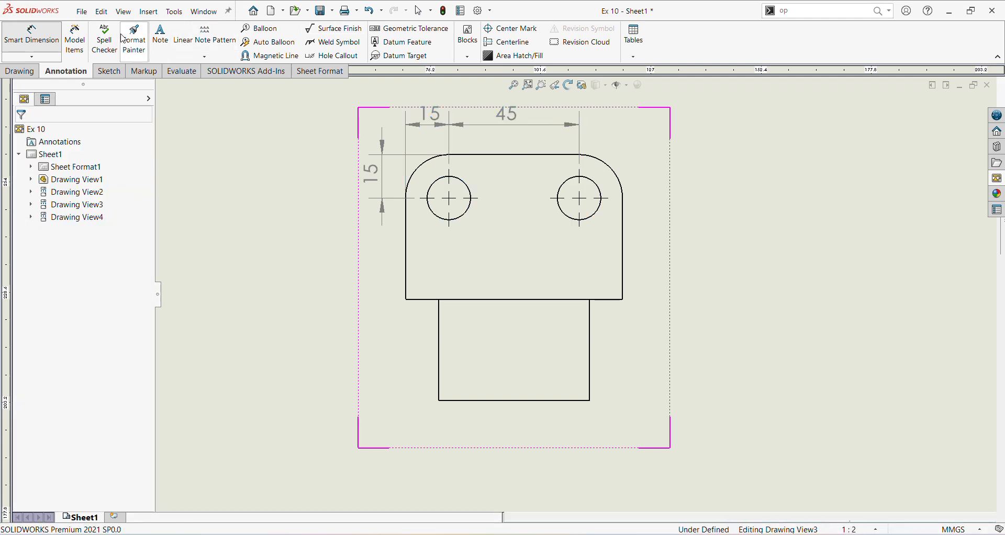
- Dimension the radius of the top view's upper-right corner and append TYP to the dimension text
left_click(620, 179)
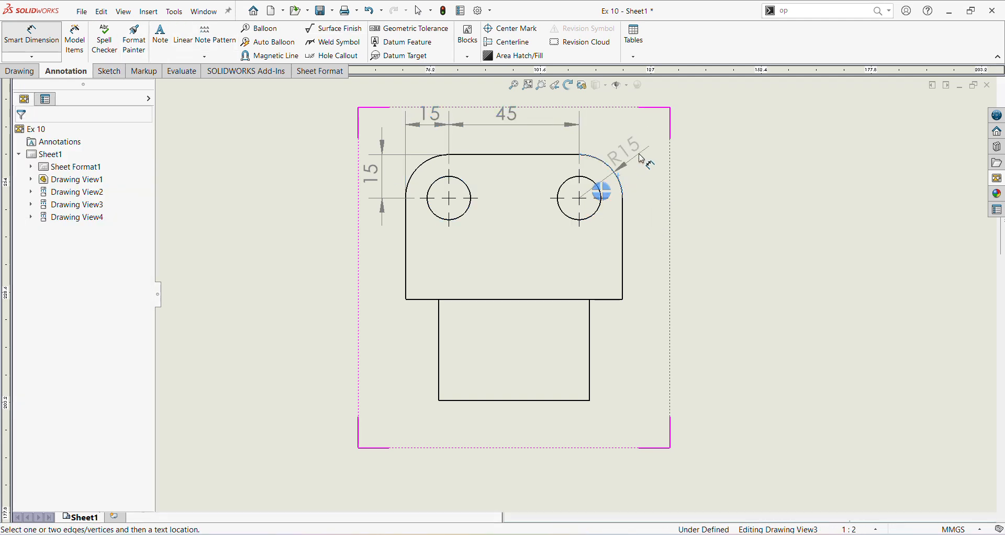
left_click(673, 141)
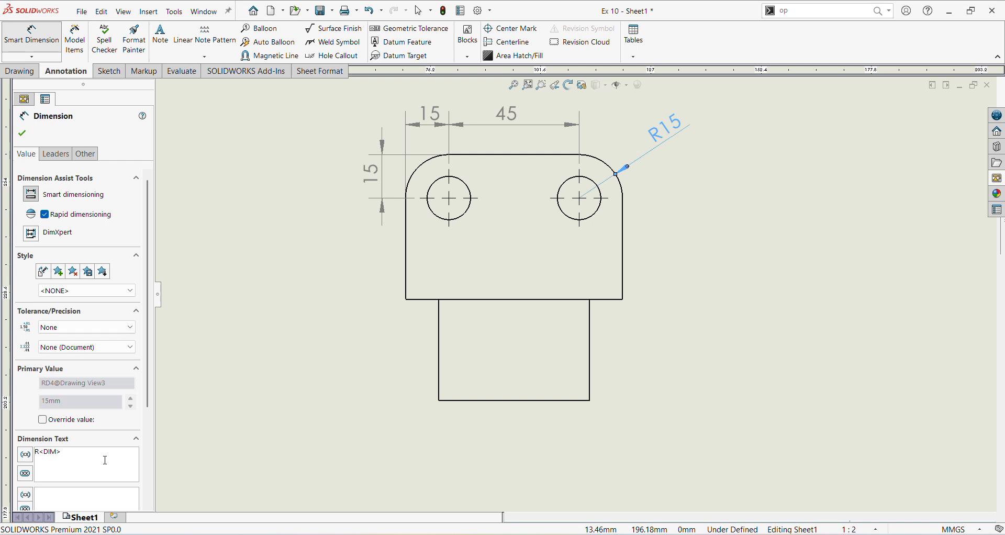
type("TYP")
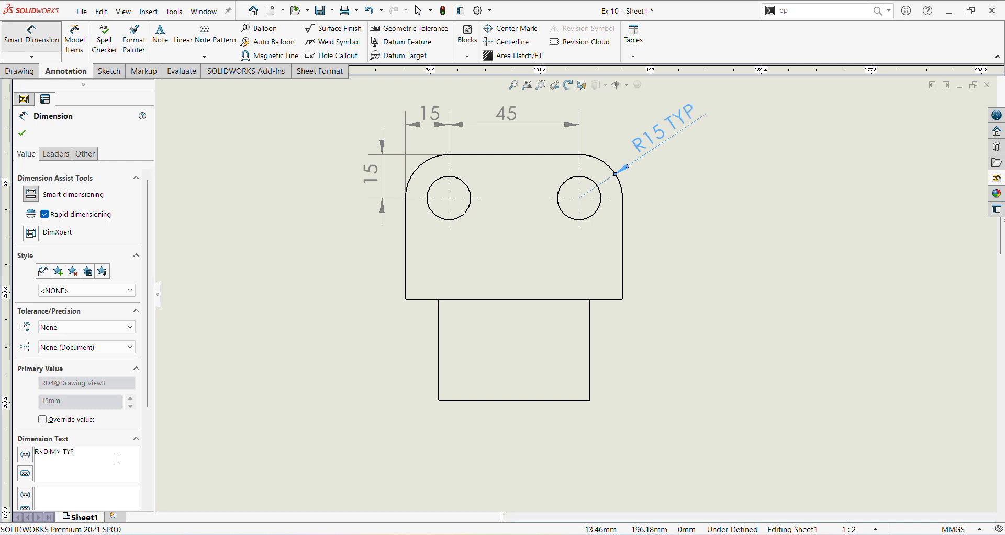
left_click(695, 309)
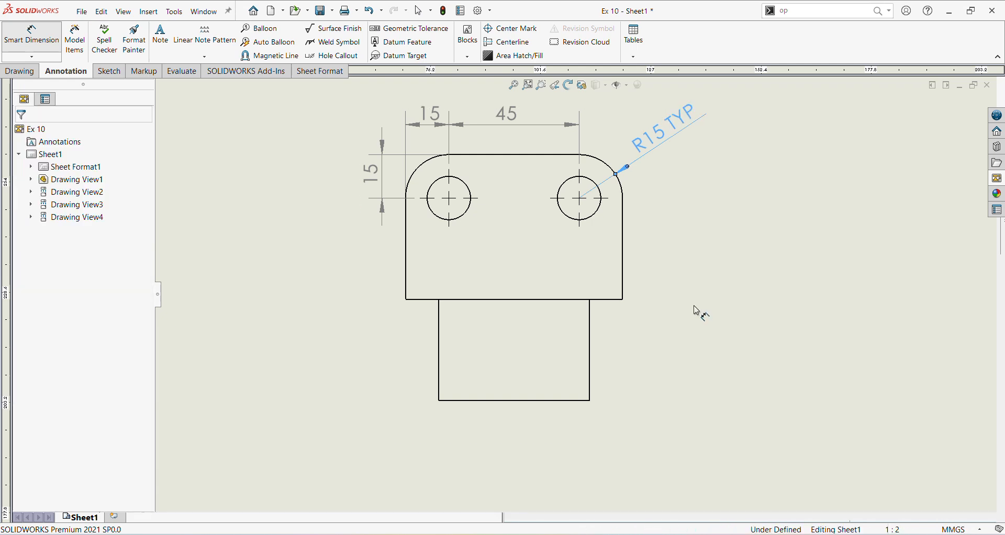
- Dimension the top view's right hole diameter with 2 X before and Thru after the value, and position it clear to the plate's right
left_click(599, 208)
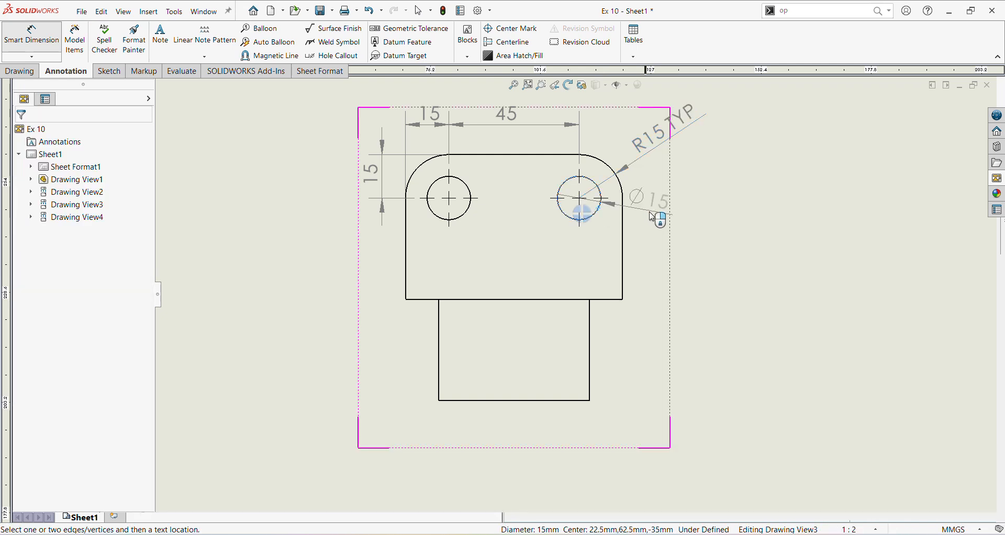
left_click(654, 241)
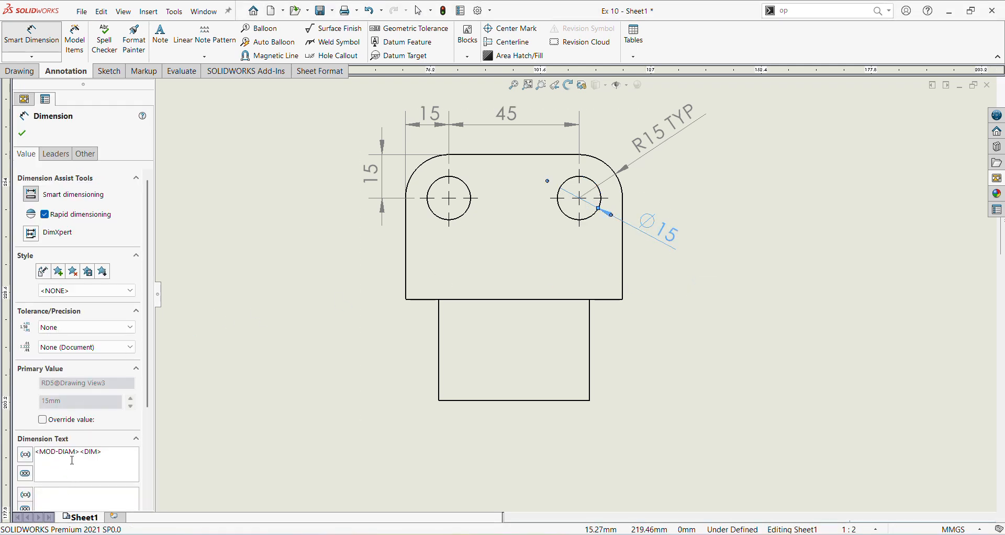
left_click(37, 451)
type("2 X")
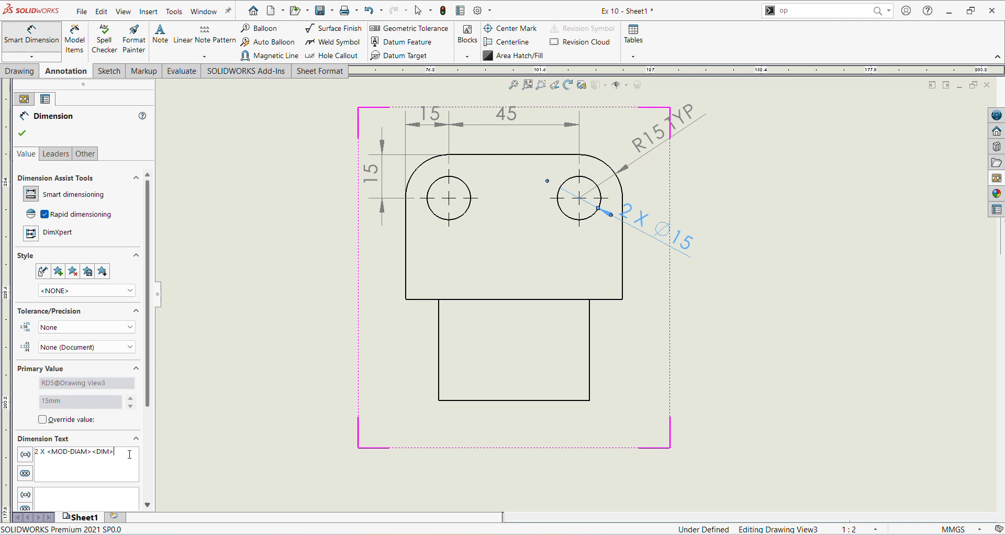
type("ru")
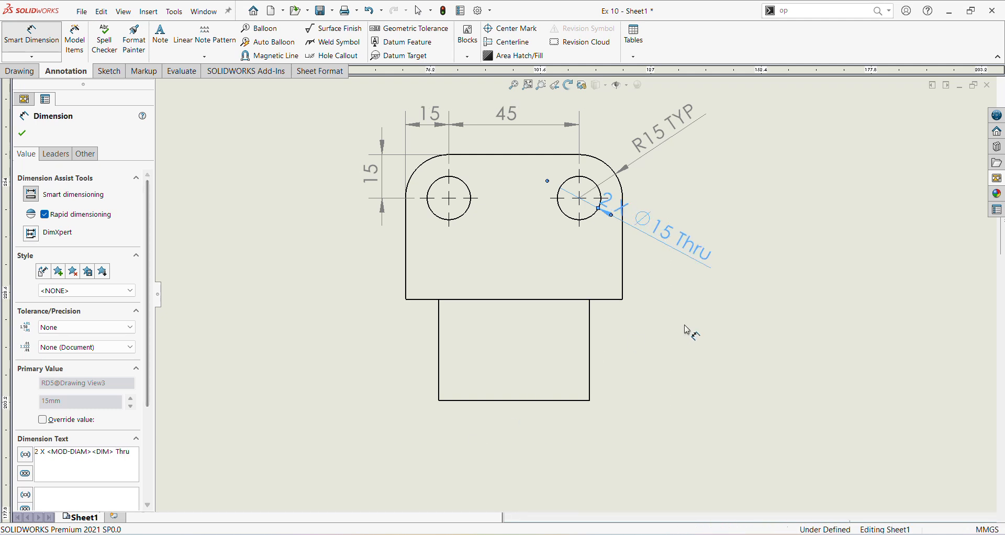
left_click(689, 331)
mouse_move(686, 239)
left_mouse_down()
mouse_move(703, 242)
mouse_move(706, 222)
left_mouse_up()
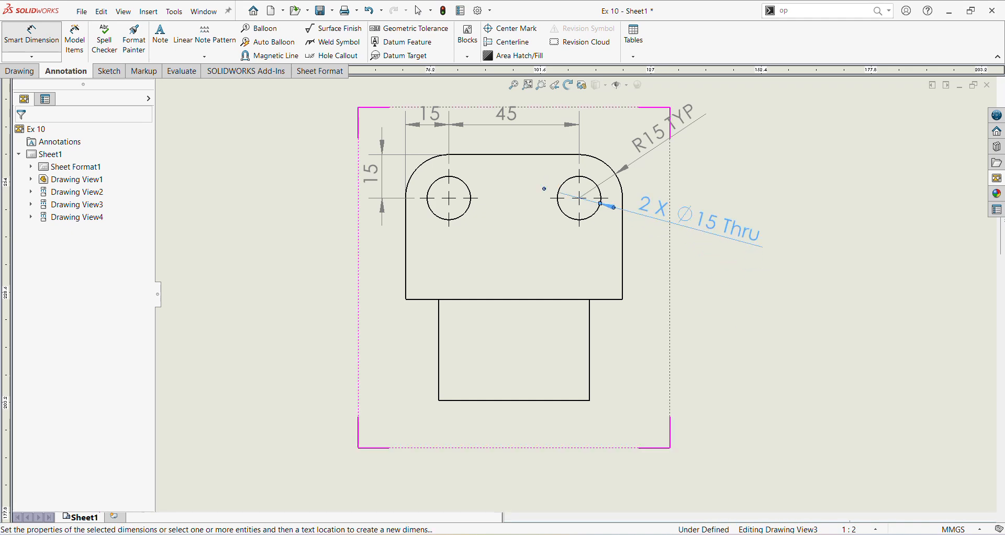
left_click(673, 366)
- In the side view, dimension the vertical plate's thickness and the boss's projection from the plate, placing both below the view
scroll(592, 330, "up", 4)
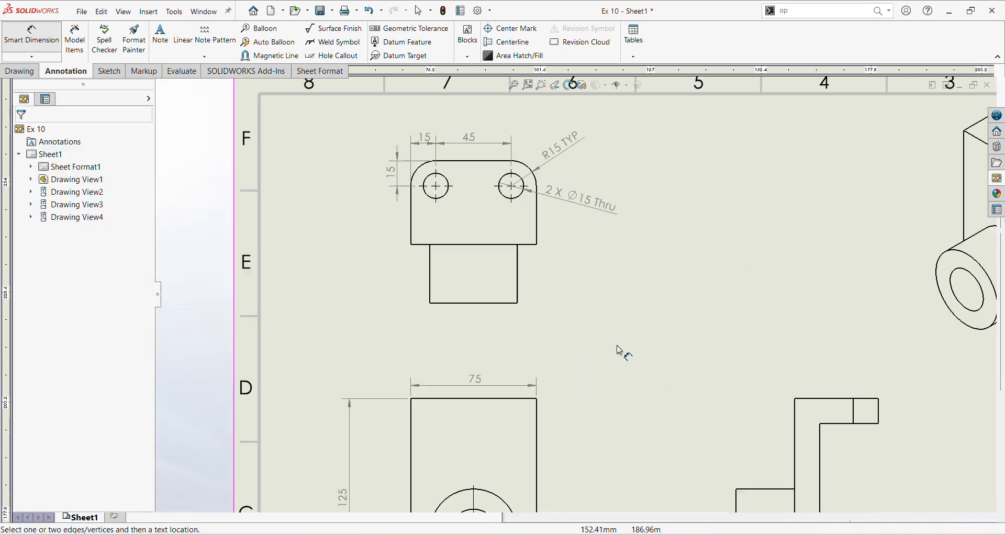
scroll(626, 288, "up", 2)
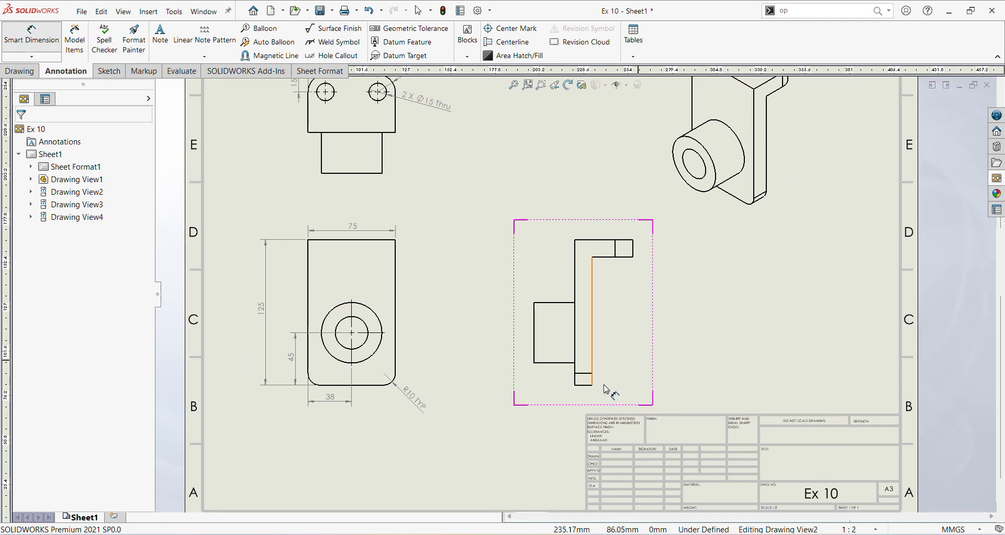
scroll(596, 362, "down", 2)
left_click(588, 348)
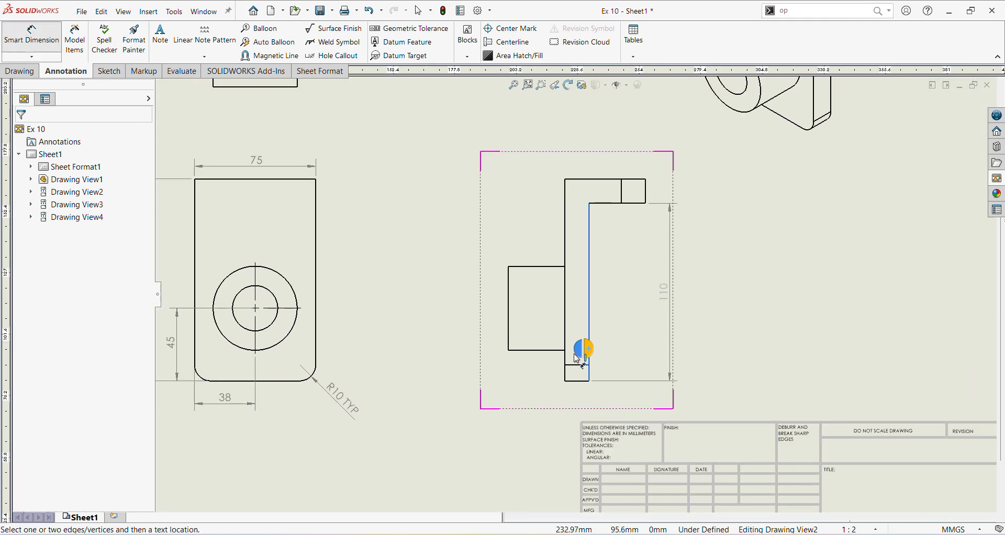
left_click(564, 354)
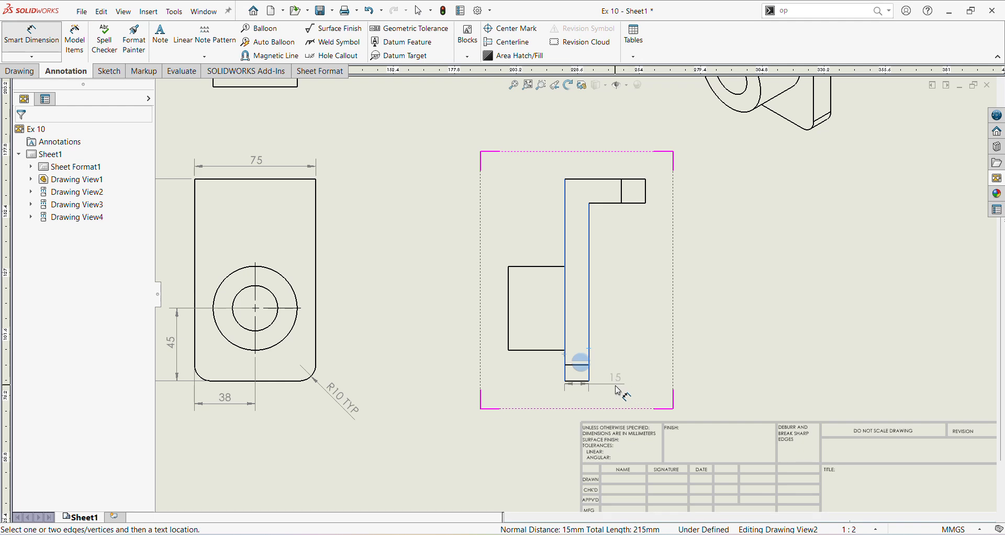
left_click(613, 398)
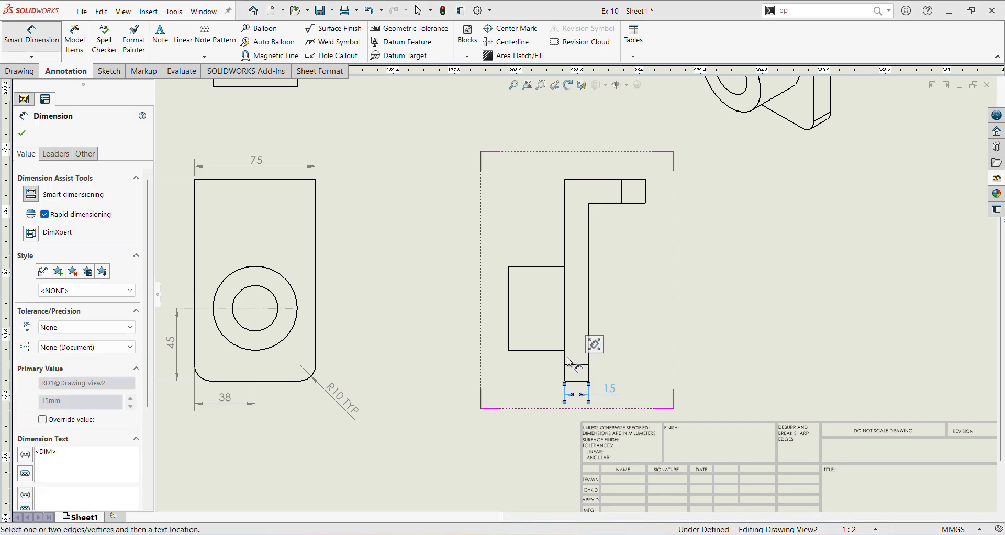
left_click(565, 359)
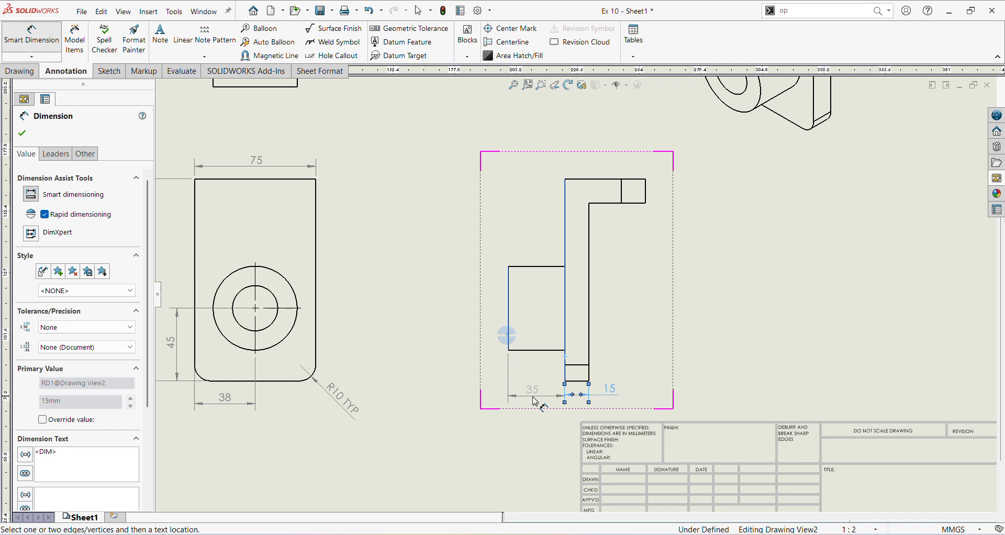
left_click(540, 401)
- Dimension the thickness of the side view's upper horizontal flange, placing it to the right of the flange
left_click(618, 180)
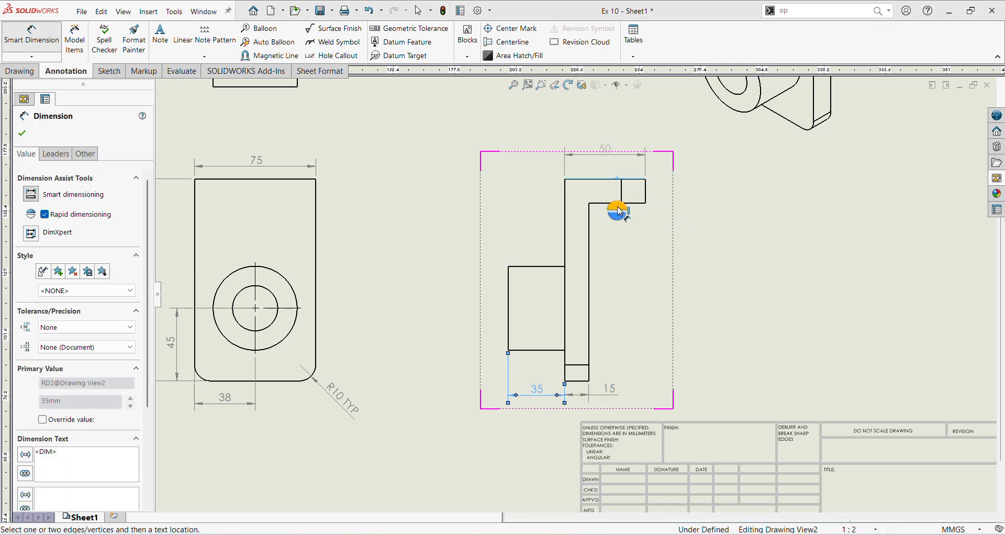
left_click(613, 204)
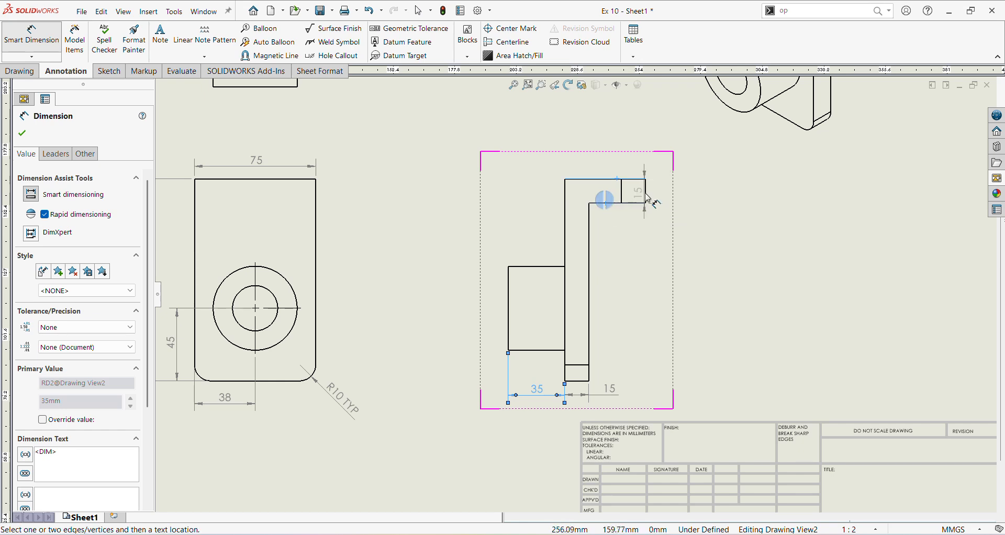
left_click(665, 165)
left_click(733, 241)
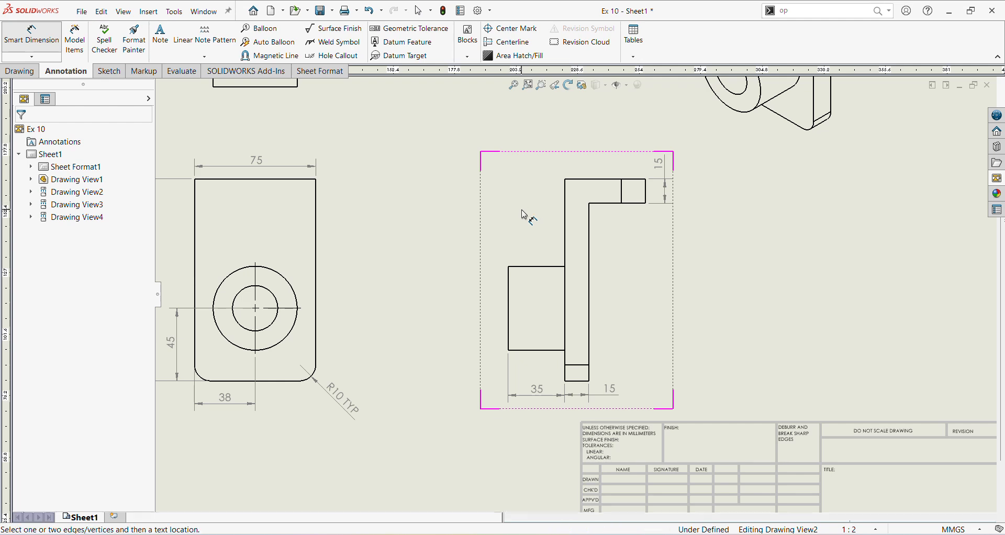
key("Escape")
- Set the side view to show hidden lines and dimension the boss's outer diameter, placing it to the left of the boss
left_click(529, 222)
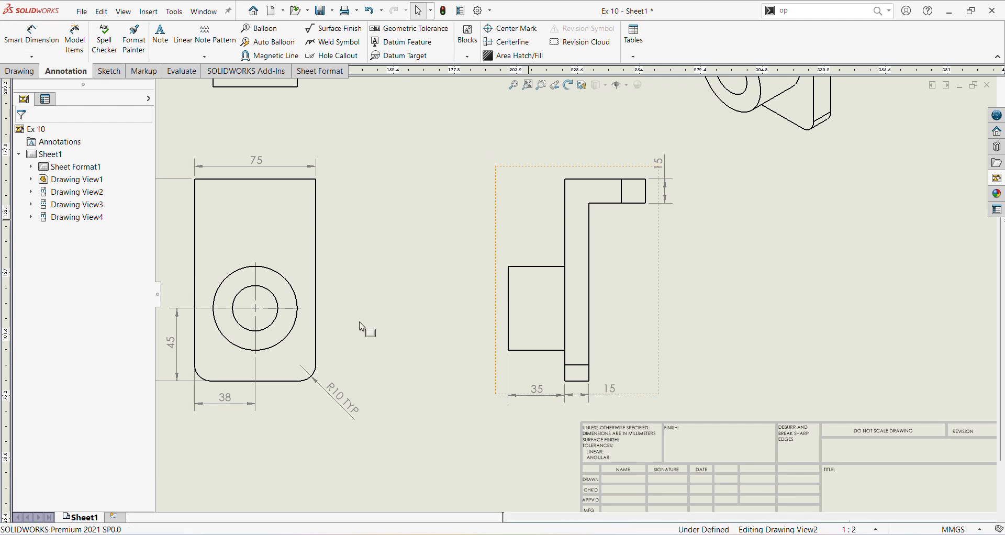
left_click(54, 310)
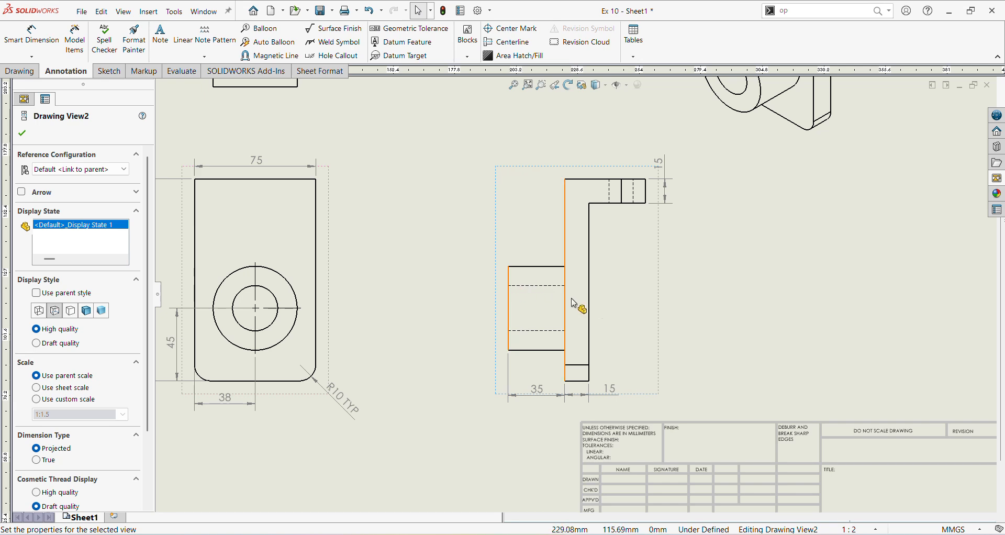
left_click(31, 35)
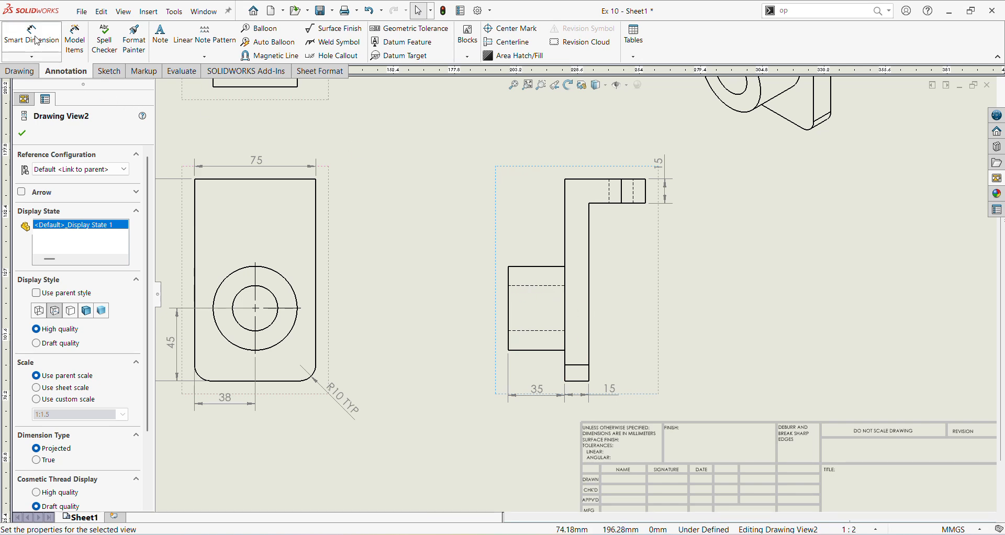
left_click(552, 267)
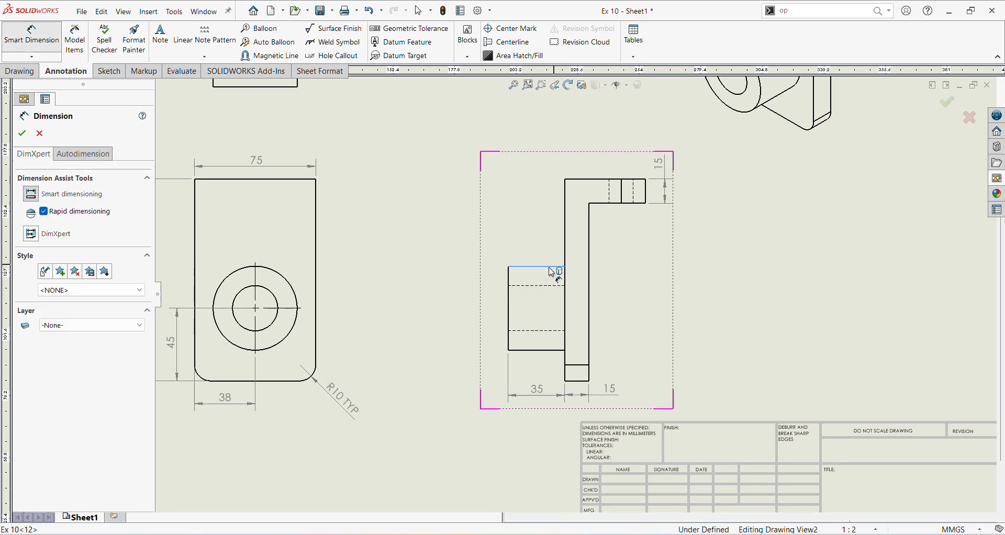
left_click(544, 350)
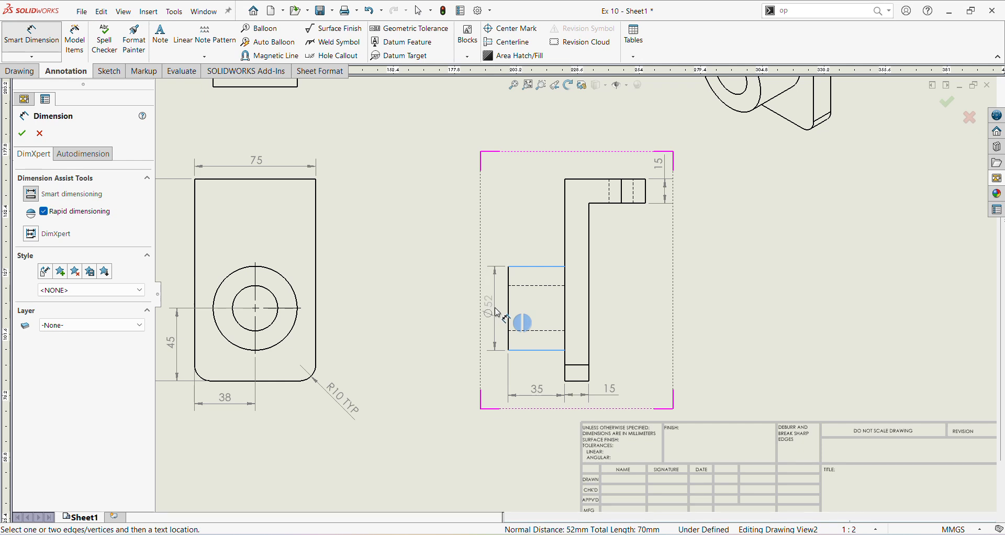
left_click(492, 311)
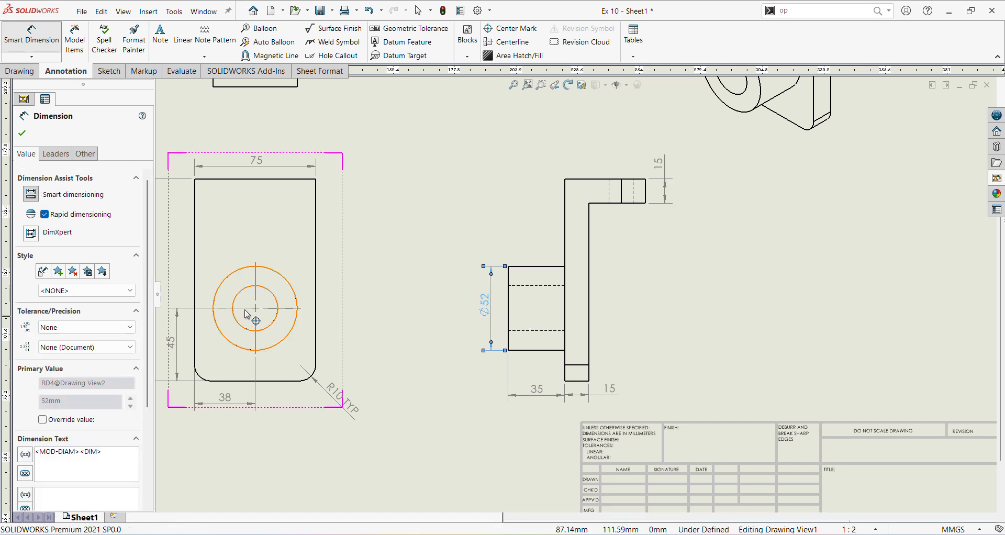
- Dimension the diameter of the boss's inner hole in the front view, placing the text to the upper right outside the plate
left_click(275, 302)
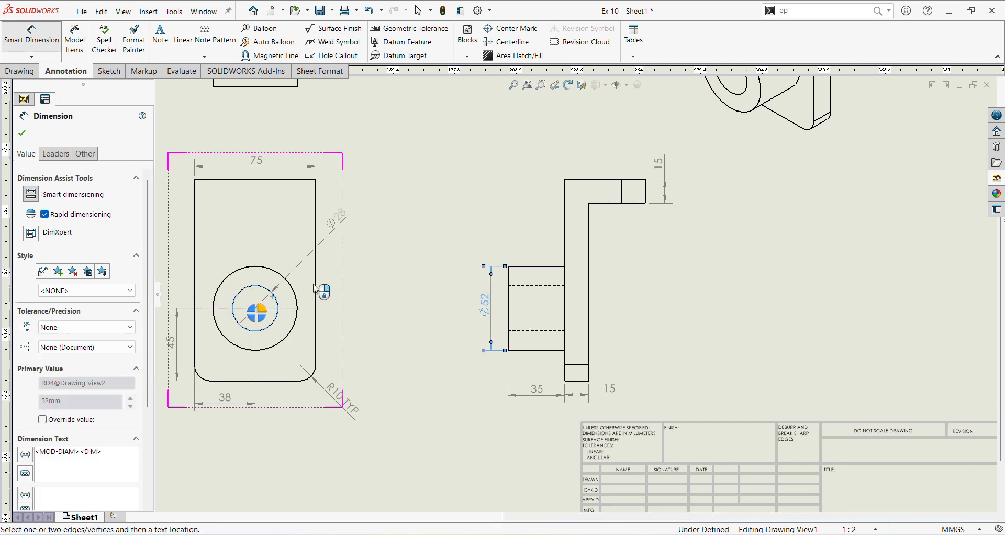
left_click(335, 277)
scroll(454, 377, "up", 1)
mouse_move(451, 377)
middle_mouse_down()
mouse_move(430, 399)
mouse_move(437, 377)
middle_mouse_up()
left_click(711, 311)
middle_click_drag(520, 372, 528, 340)
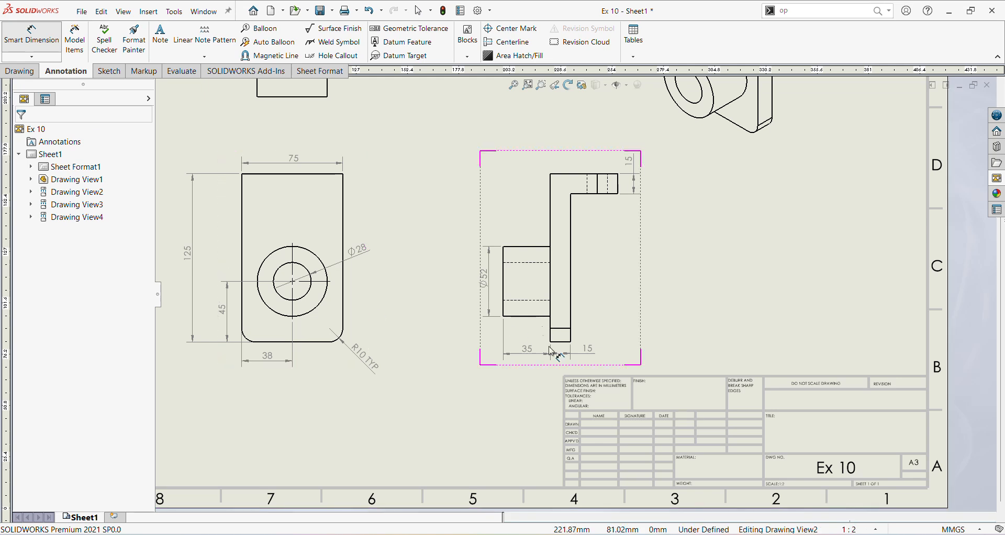
- Move the side view closer to the front view, keeping it aligned
key("Escape")
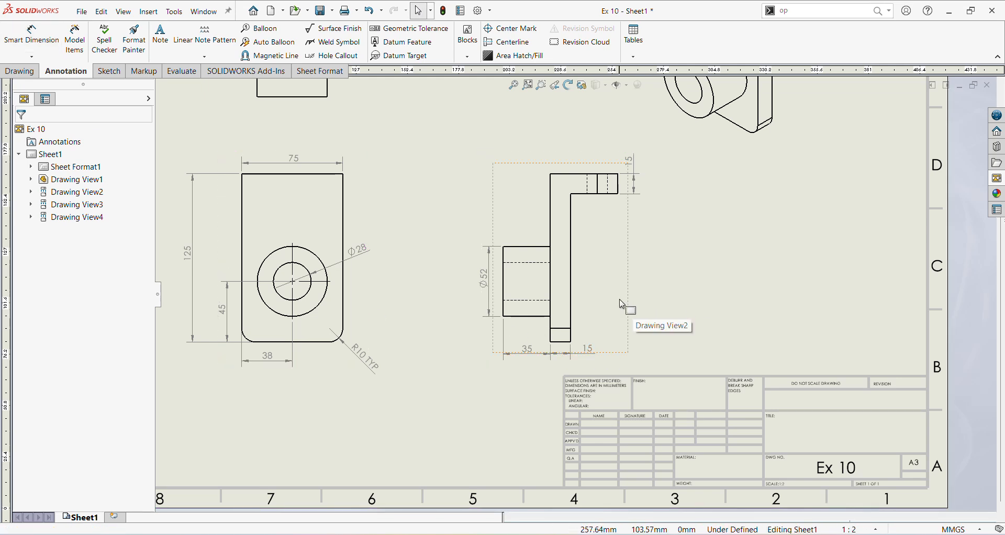
left_click_drag(636, 311, 560, 280)
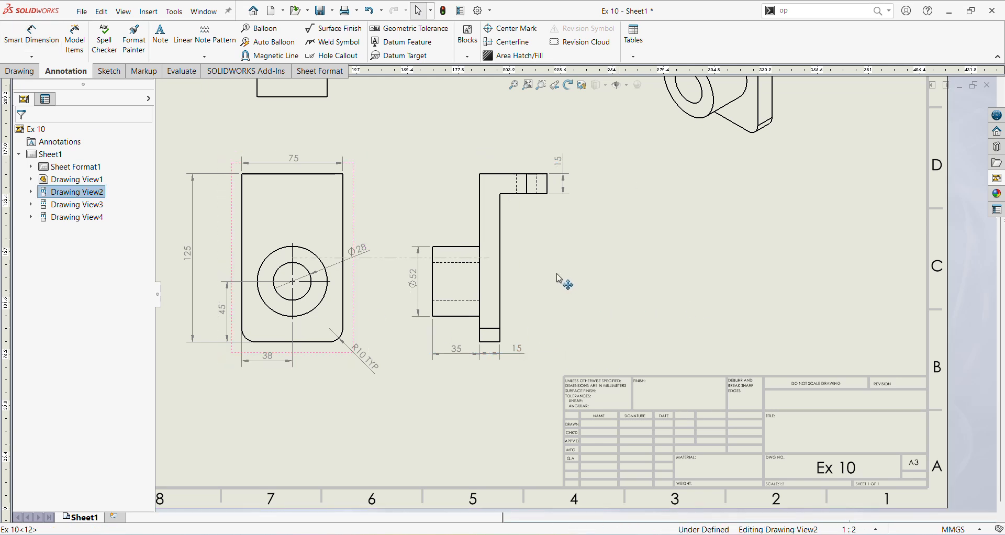
key("Escape")
key("f")
mouse_move(559, 260)
middle_mouse_down()
mouse_move(531, 375)
mouse_move(571, 315)
middle_mouse_up()
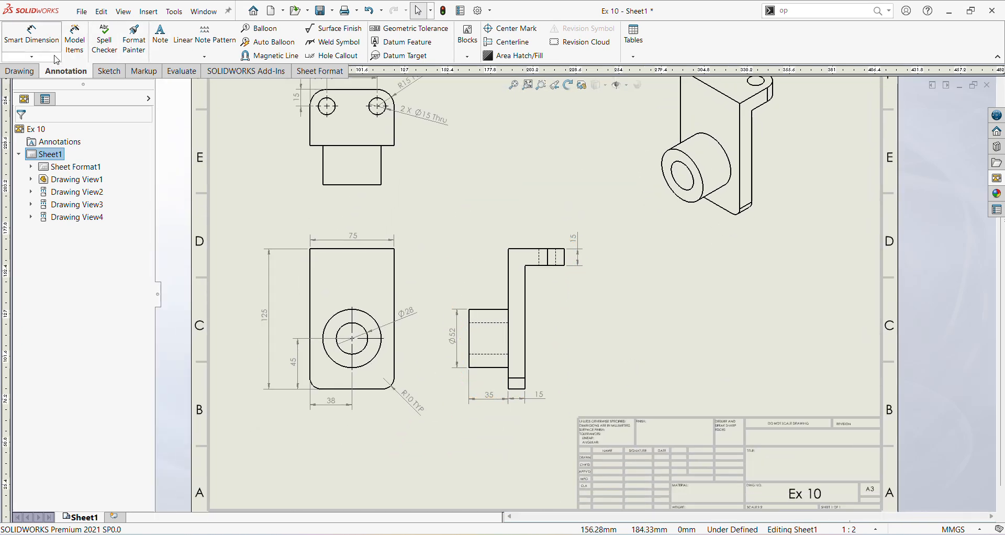
- Dimension the full depth of the horizontal flange in the top view, placing the dimension to the left of the view
left_click(31, 34)
scroll(564, 272, "down", 1)
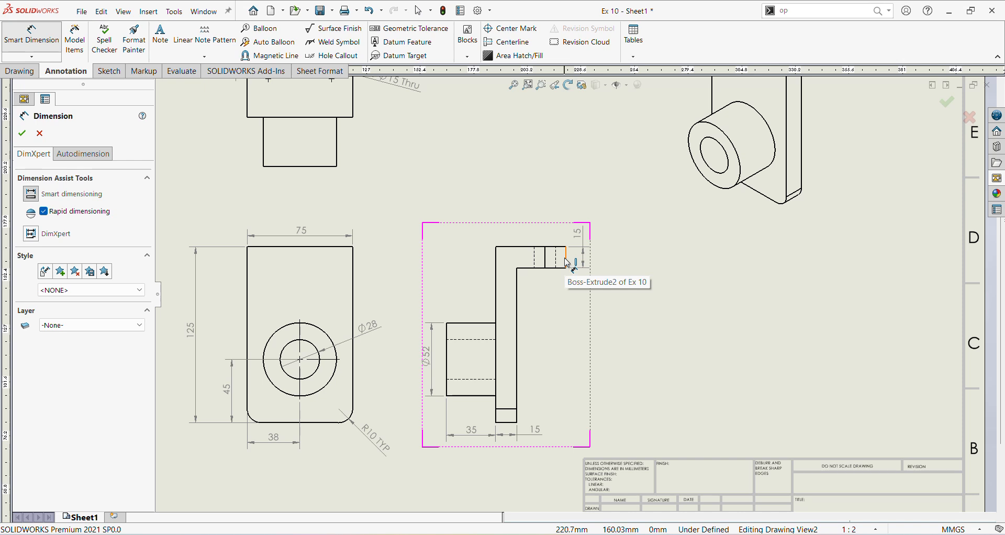
scroll(567, 277, "up", 2)
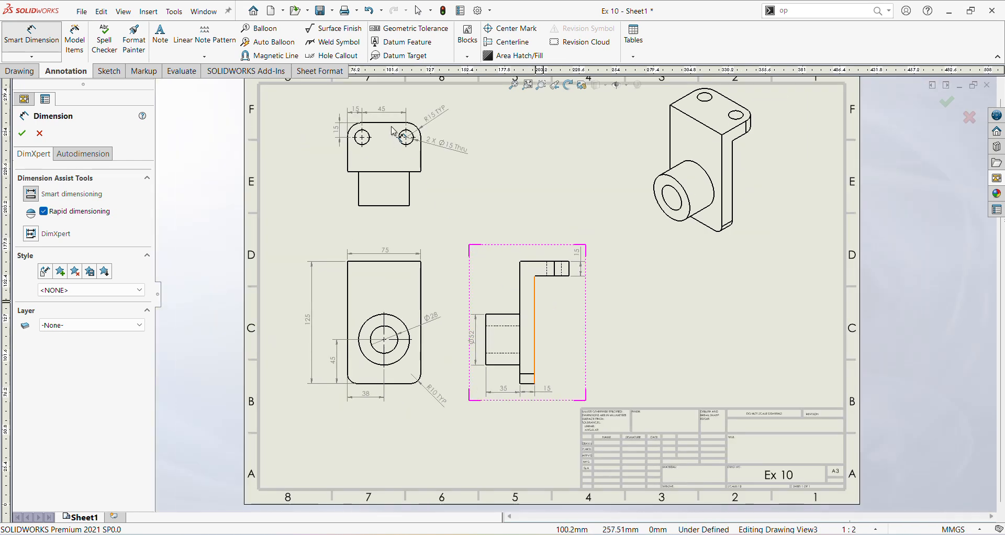
left_click(391, 124)
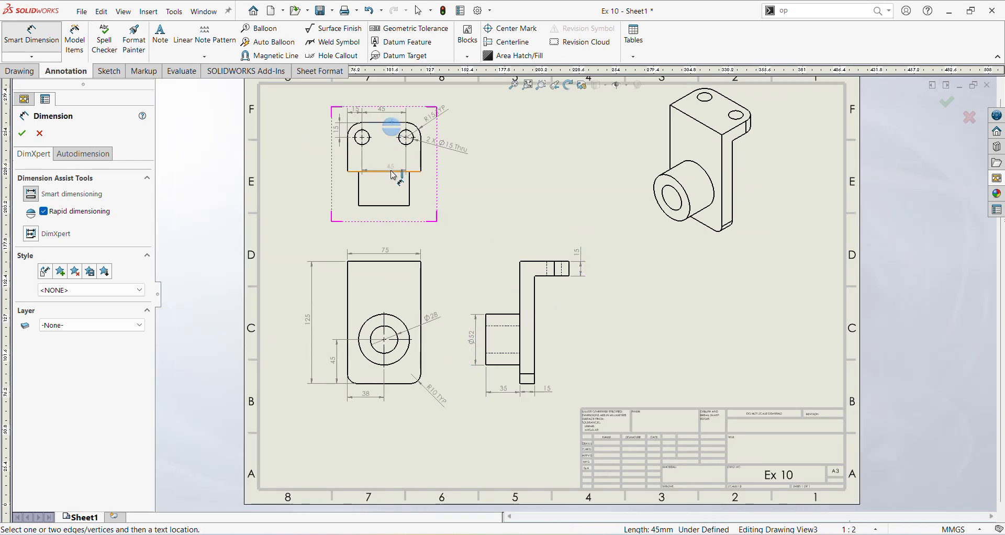
left_click(388, 171)
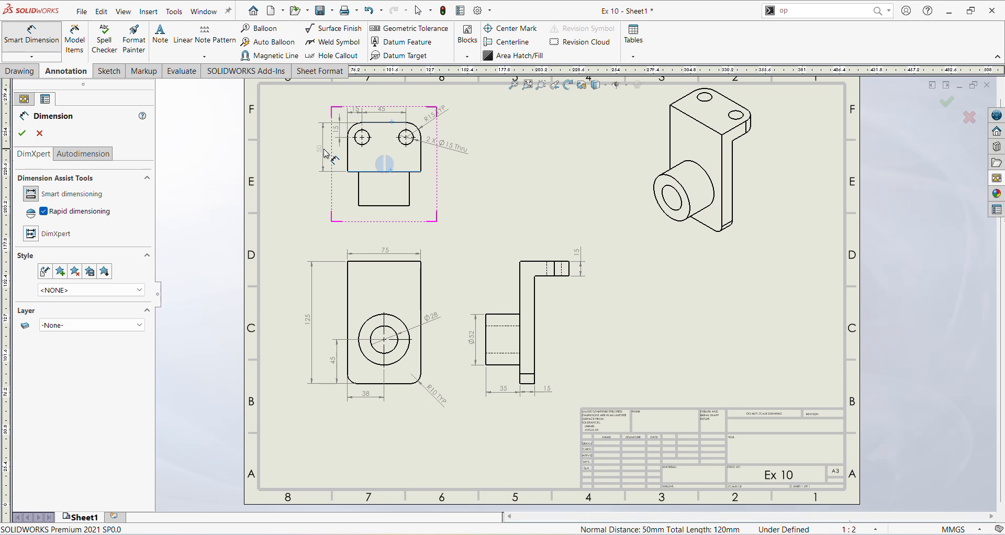
left_click(324, 153)
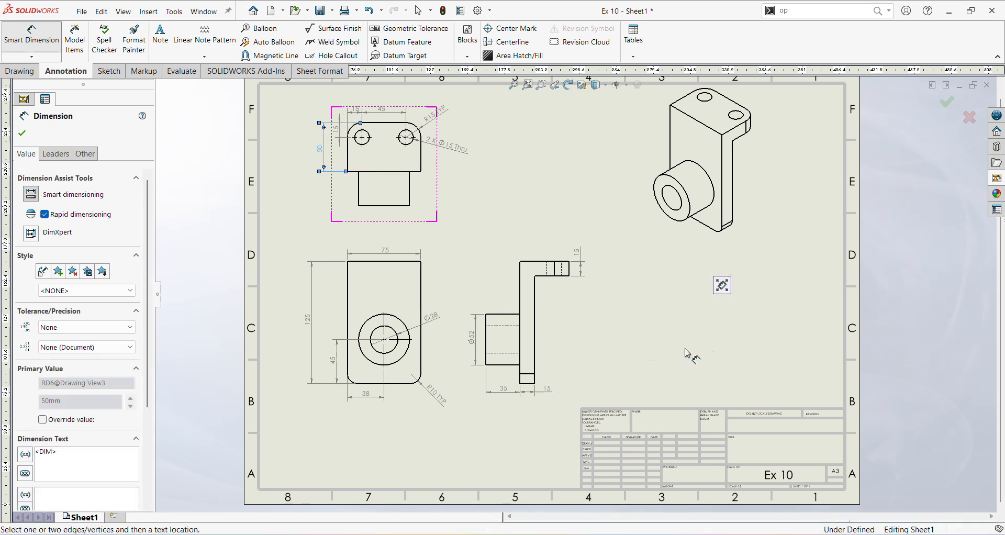
key("Escape")
- Display the isometric view as shaded with edges and move it slightly lower on the sheet
scroll(388, 413, "down", 2)
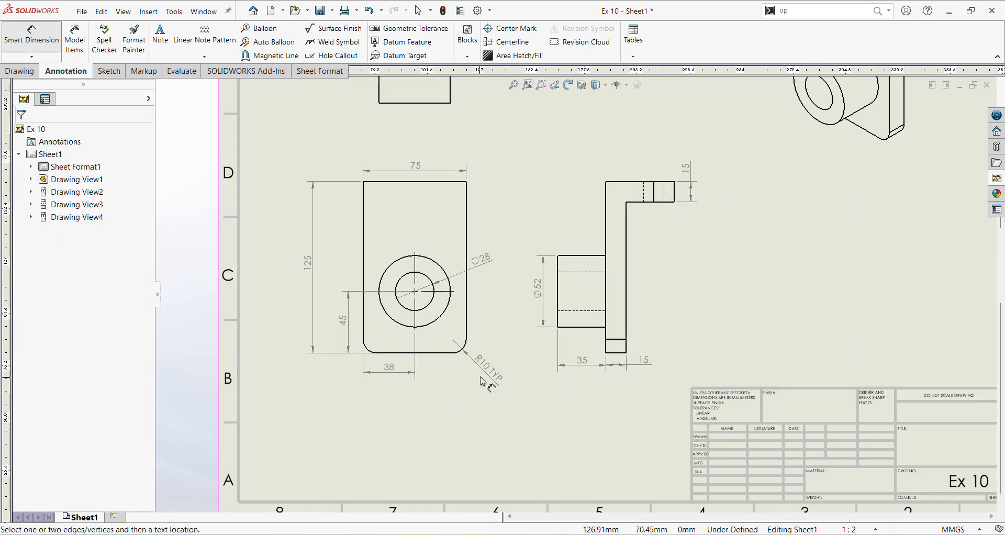
scroll(452, 385, "up", 2)
middle_click_drag(533, 383, 494, 433)
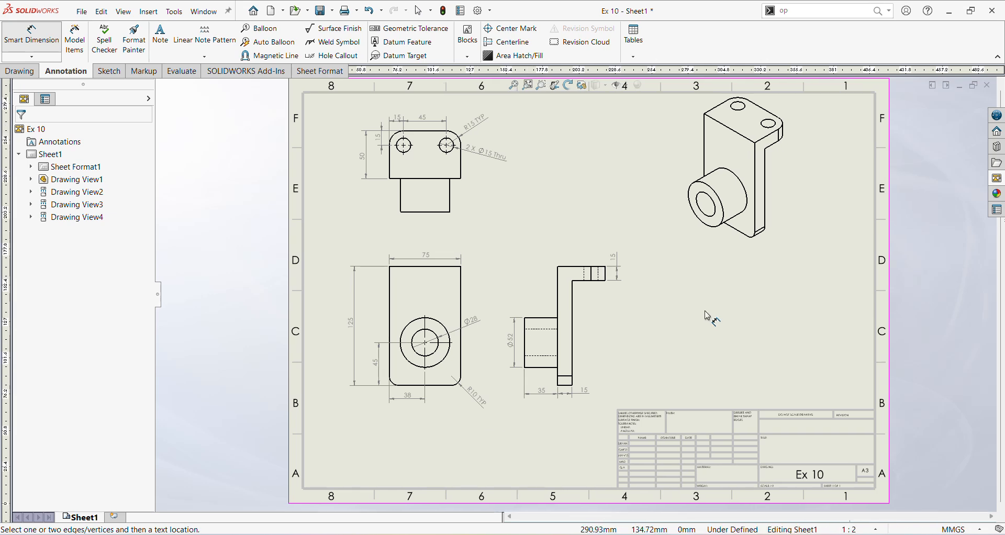
mouse_move(707, 316)
middle_mouse_down()
mouse_move(677, 343)
mouse_move(657, 325)
mouse_move(657, 304)
mouse_move(637, 310)
middle_mouse_up()
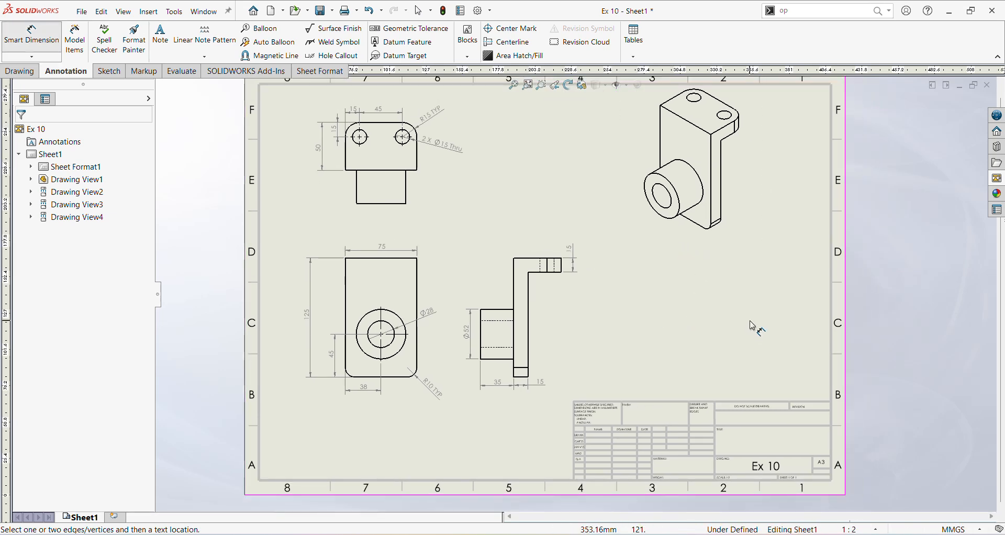
key("Escape")
left_click(670, 250)
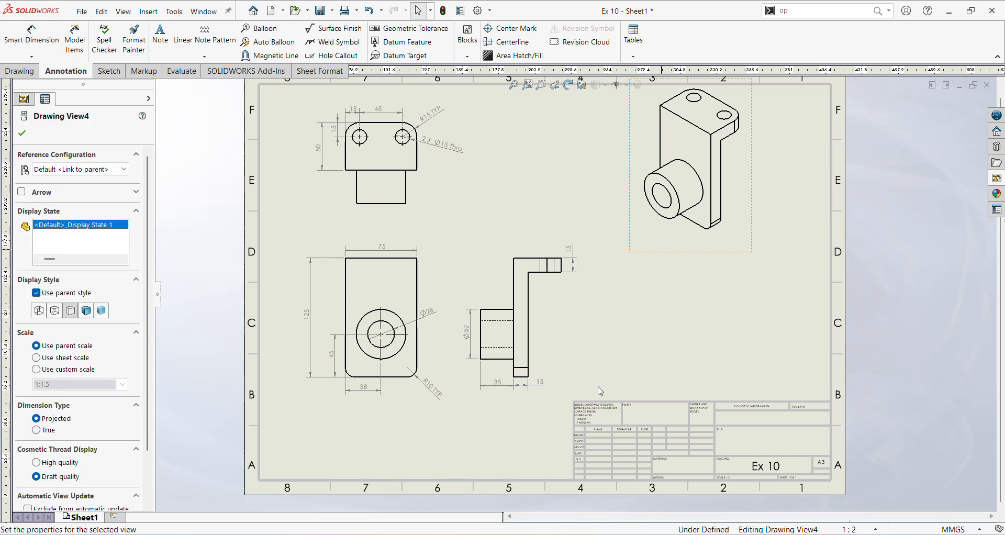
left_click(86, 314)
left_click(735, 281)
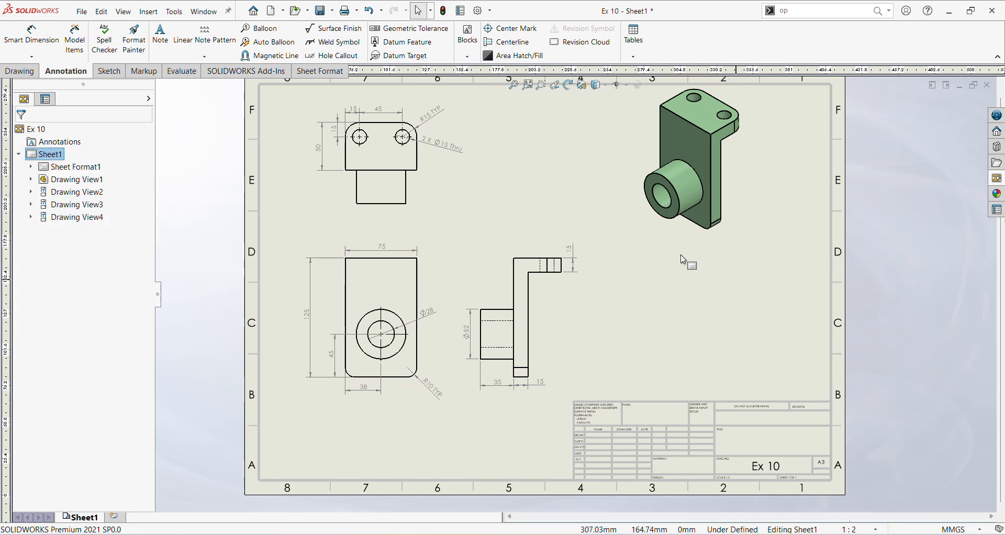
left_click_drag(683, 251, 684, 270)
left_click(690, 344)
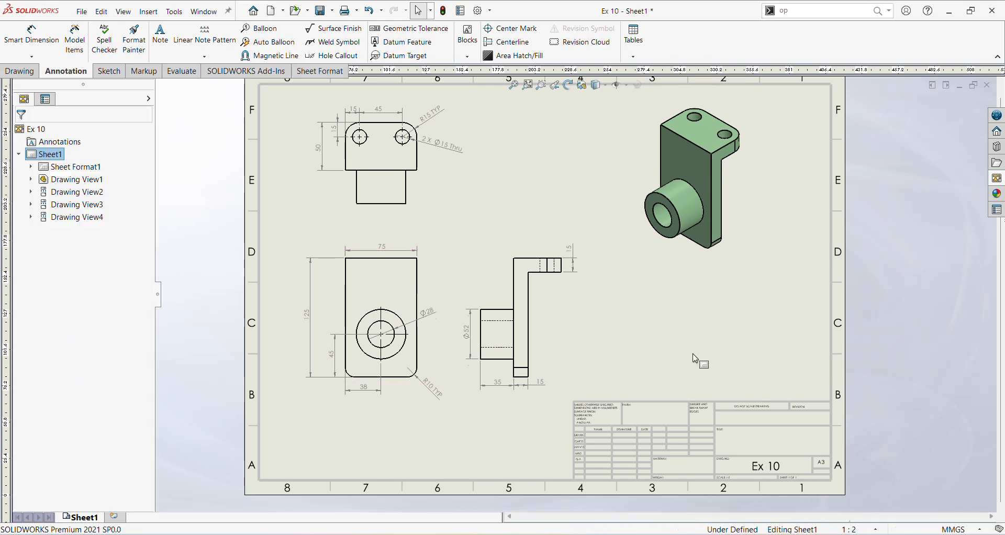
- Move the front view's overall height dimension closer to the plate's left edge
middle_click_drag(698, 355, 703, 370)
scroll(607, 379, "down", 3)
scroll(658, 358, "up", 5)
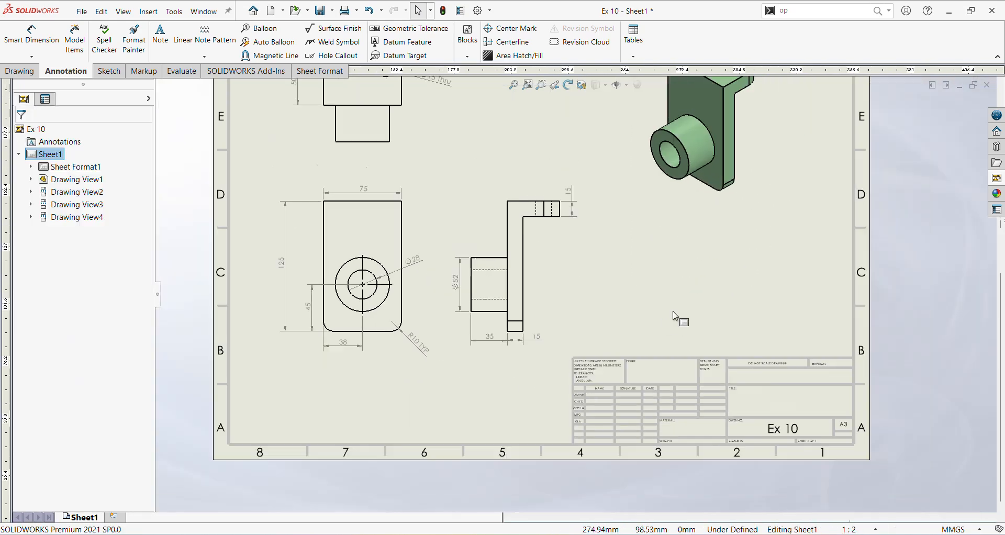
middle_click_drag(675, 346, 703, 344)
scroll(335, 345, "down", 3)
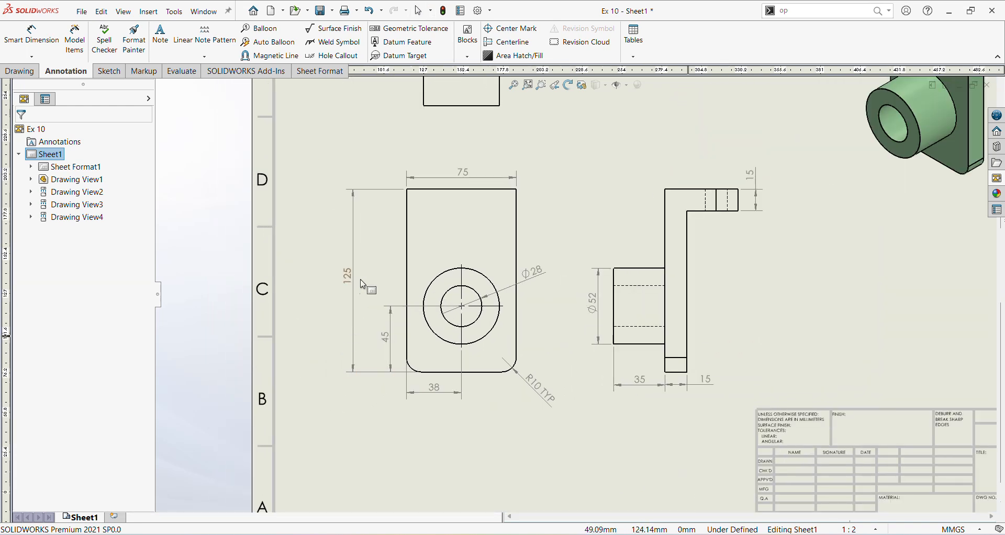
left_click_drag(356, 286, 371, 287)
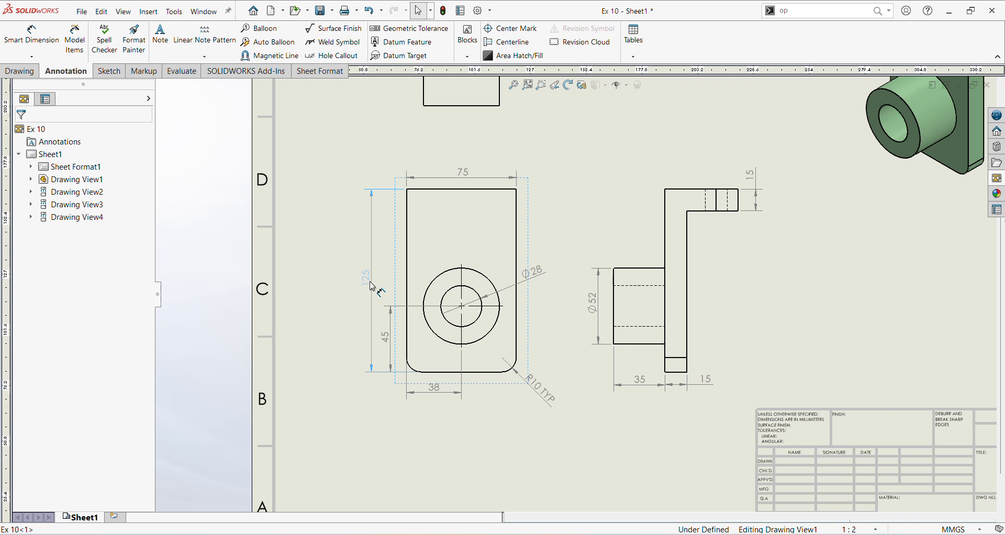
left_click(632, 434)
- Move the front view's overall width dimension slightly farther above the plate
mouse_move(555, 420)
middle_mouse_down()
mouse_move(504, 404)
mouse_move(491, 427)
middle_mouse_up()
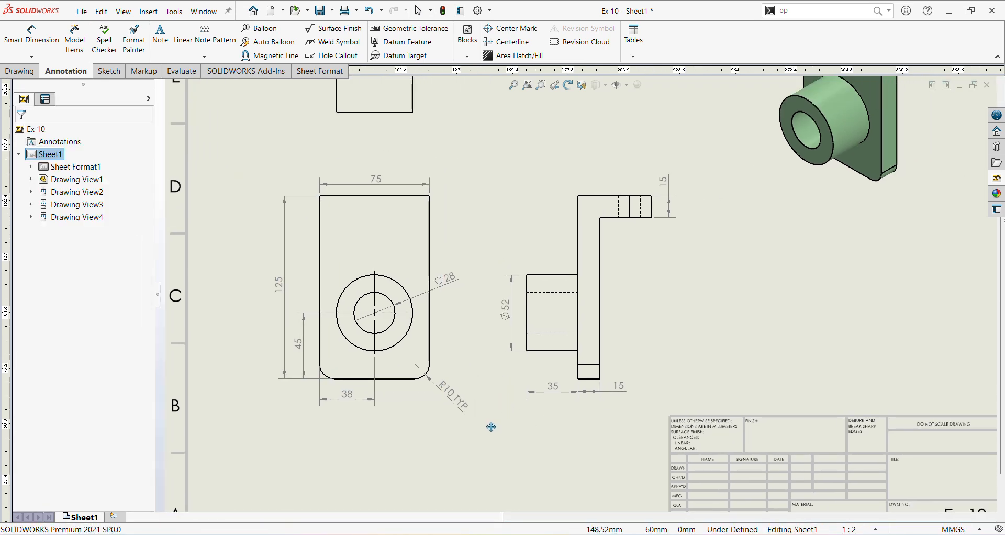
middle_click_drag(638, 419, 596, 501)
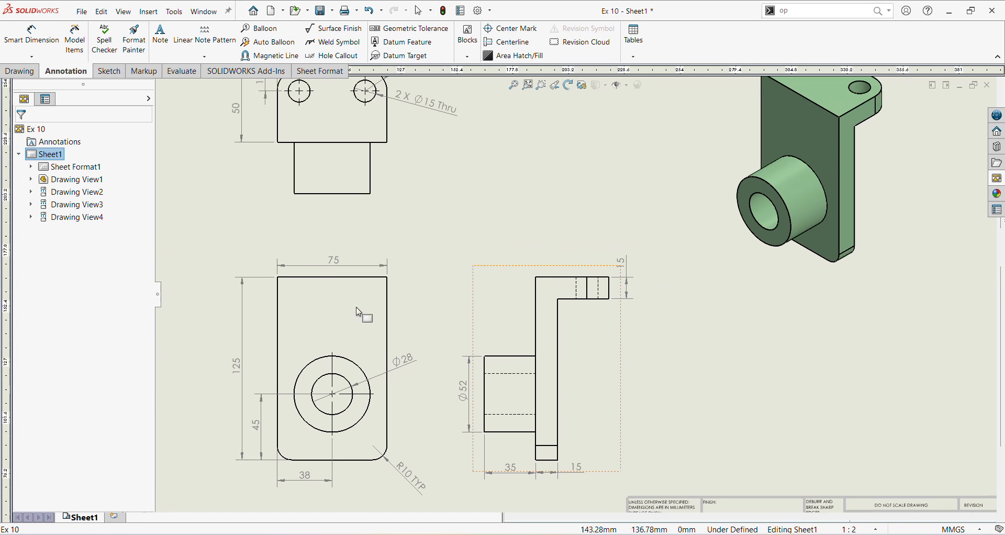
left_click_drag(351, 267, 337, 261)
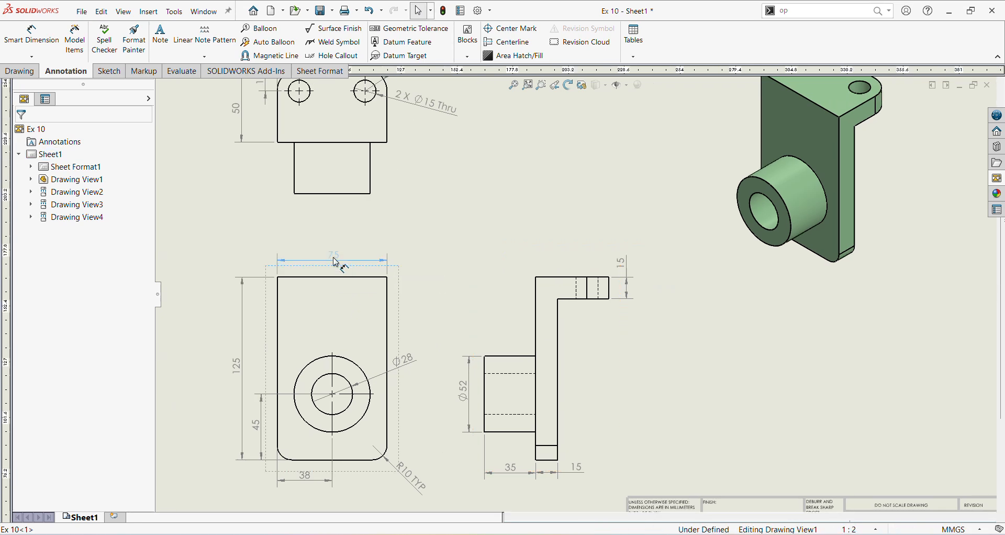
left_click(683, 348)
- Start saving the drawing together with its modified referenced part, Ex 10.SLDPRT
scroll(707, 369, "up", 1)
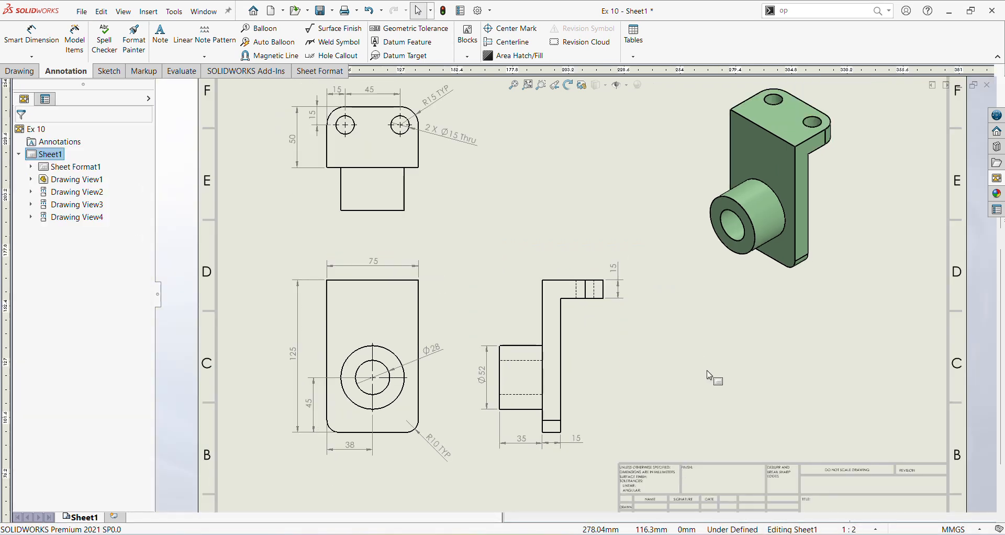
middle_click_drag(701, 366, 653, 343)
middle_click_drag(740, 348, 748, 368)
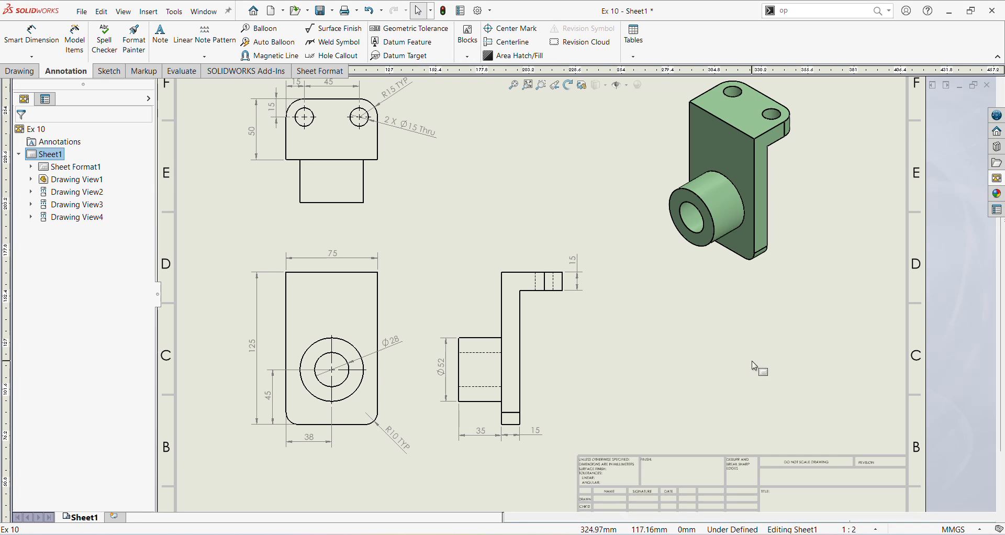
key("ctrl+s")
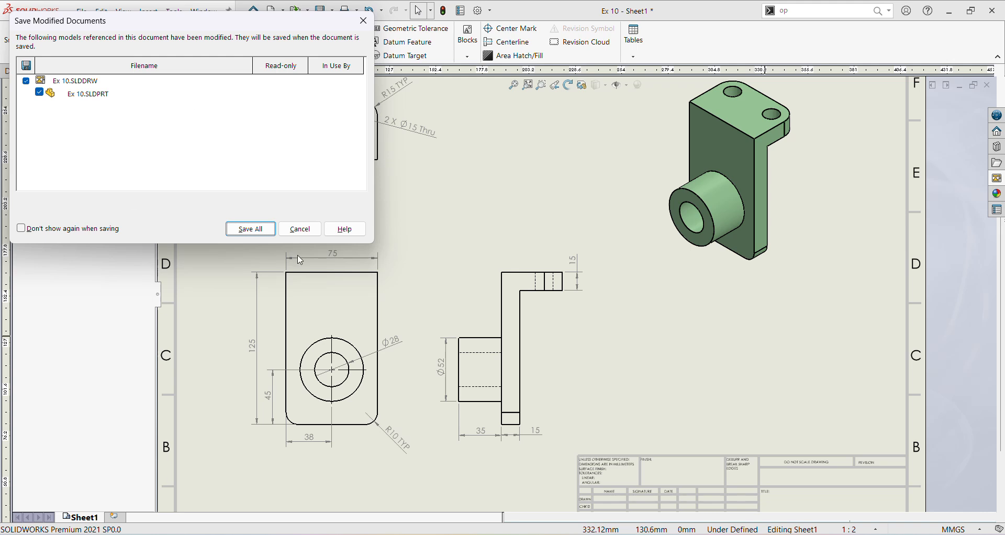
left_click(251, 229)
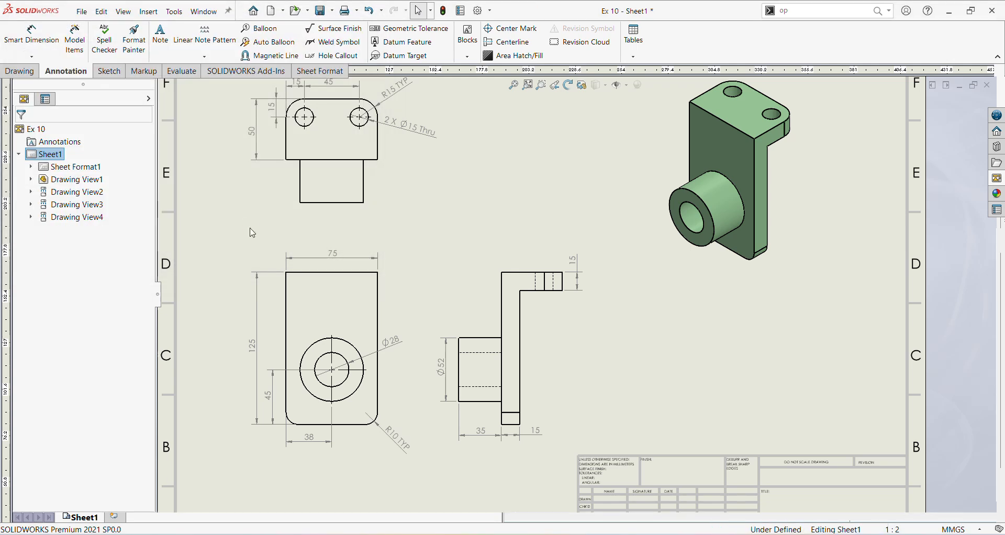
- Choose the Desktop as the save location for the drawing
scroll(365, 191, "up", 10)
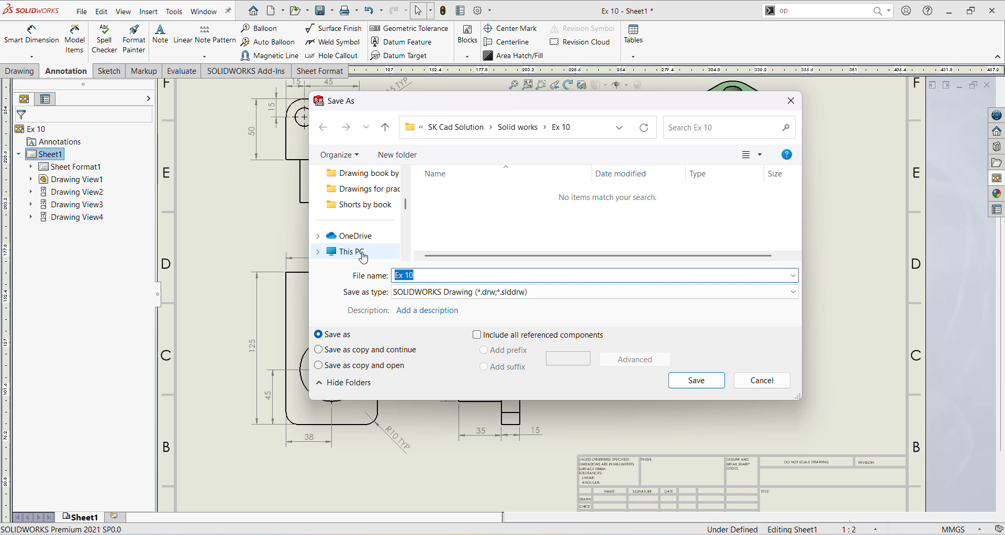
scroll(370, 246, "down", 5)
scroll(372, 212, "up", 5)
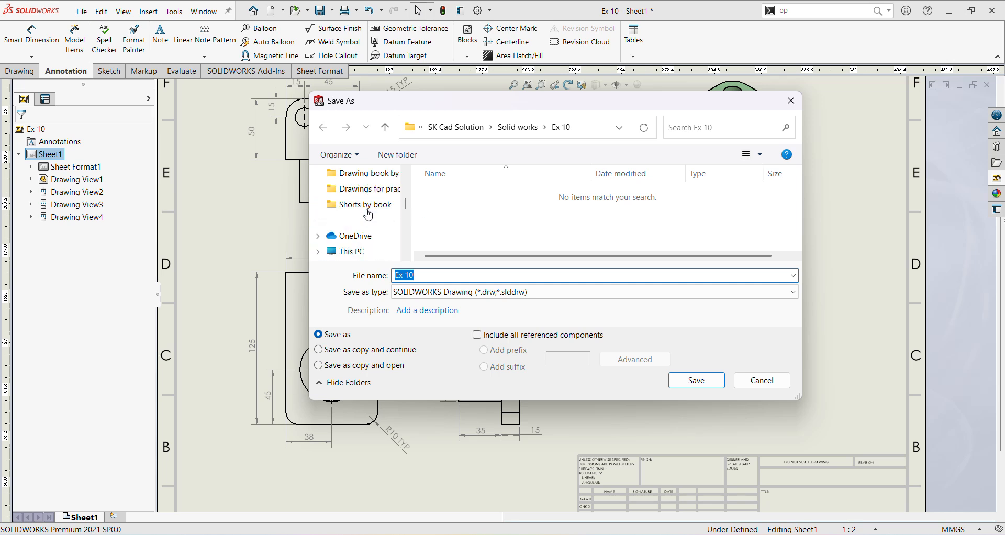
left_click(356, 251)
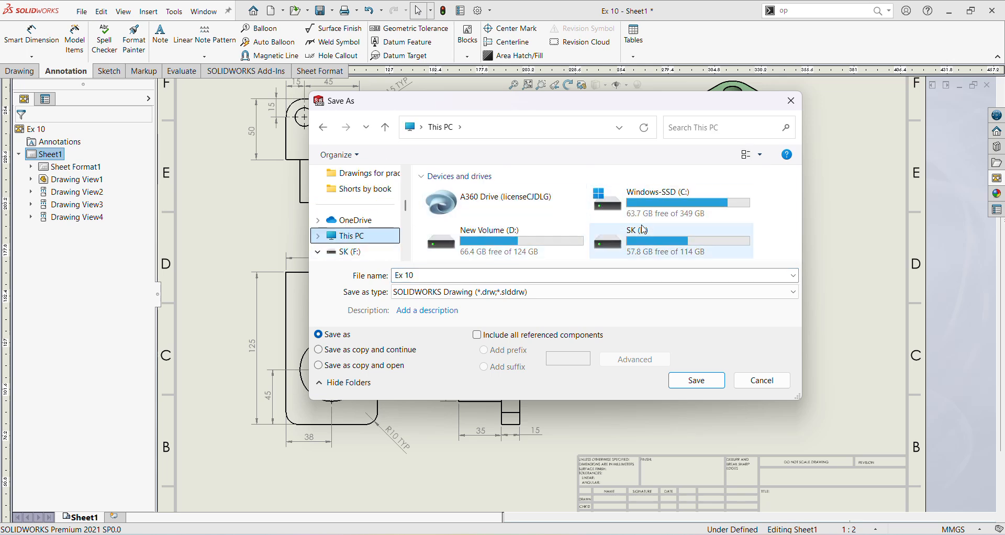
scroll(366, 225, "up", 4)
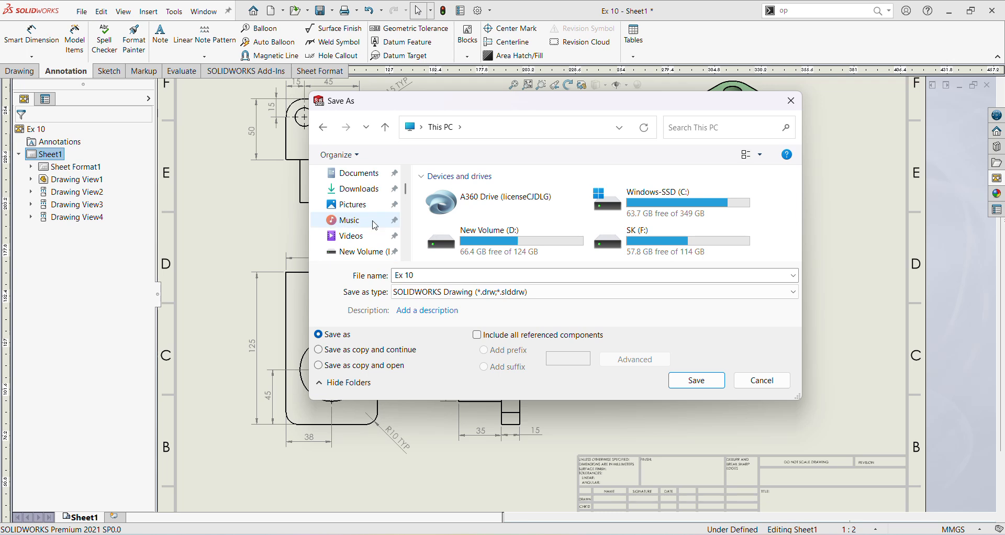
scroll(371, 226, "up", 2)
left_click(369, 225)
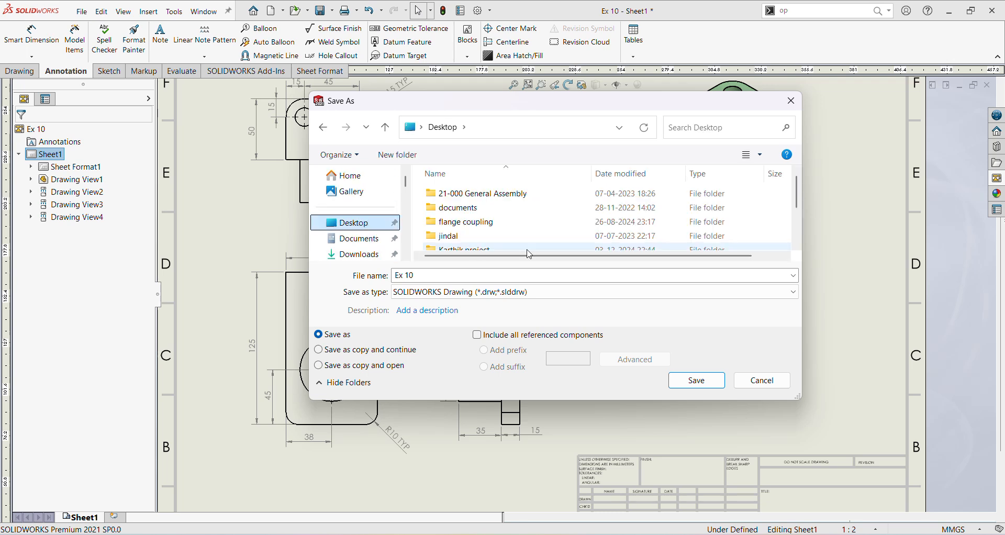
- Save the drawing as an Adobe Portable Document Format file named Ex 10 and switch to Adobe Acrobat to view it
left_click(789, 295)
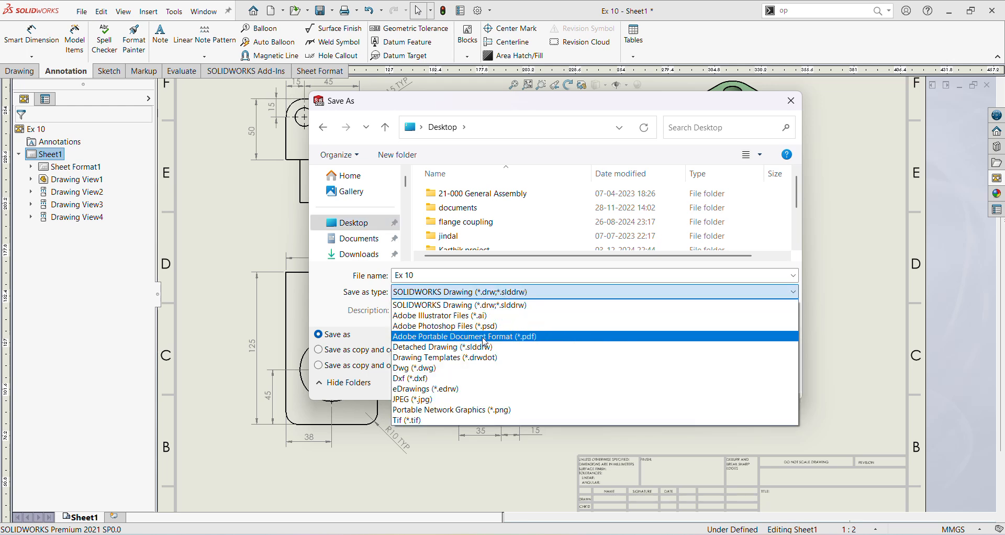
left_click(566, 337)
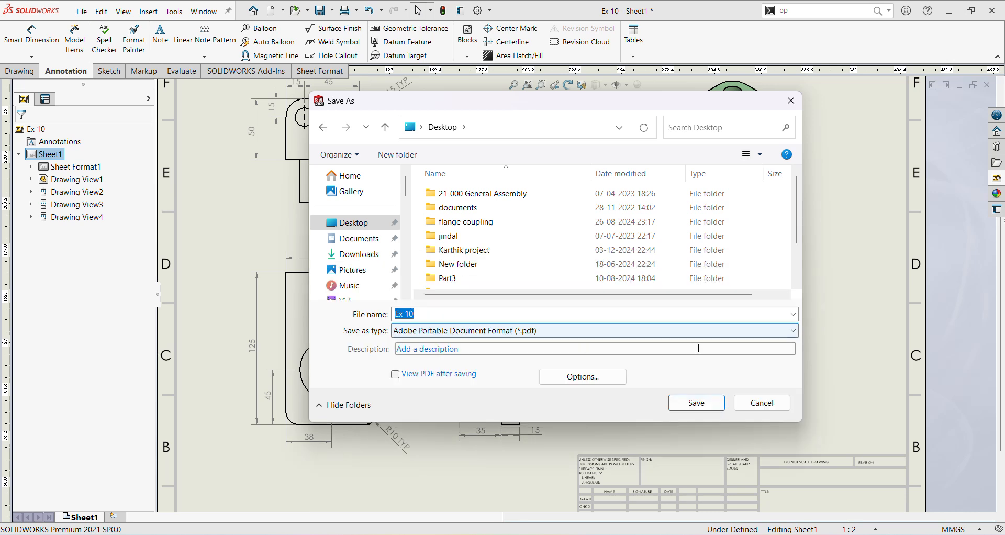
left_click(776, 331)
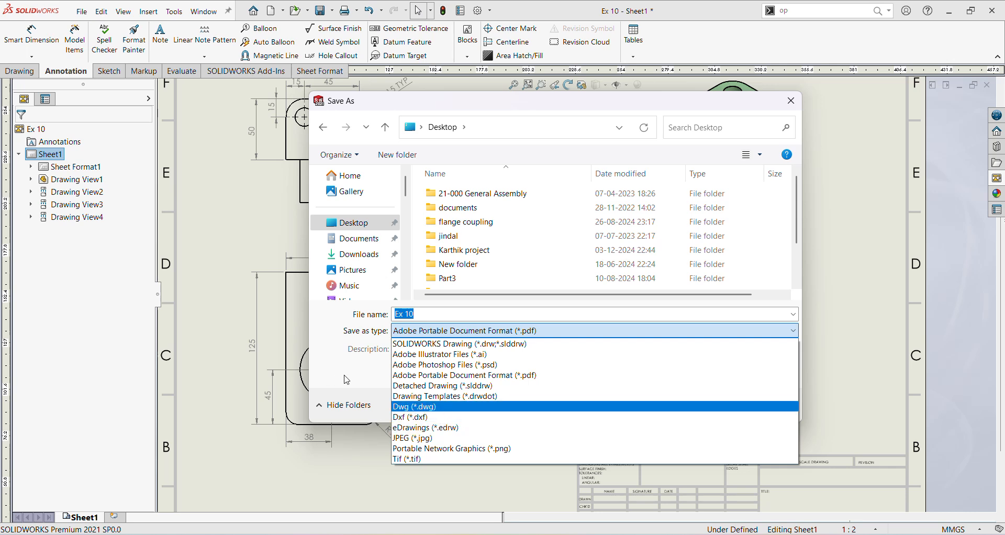
left_click(662, 376)
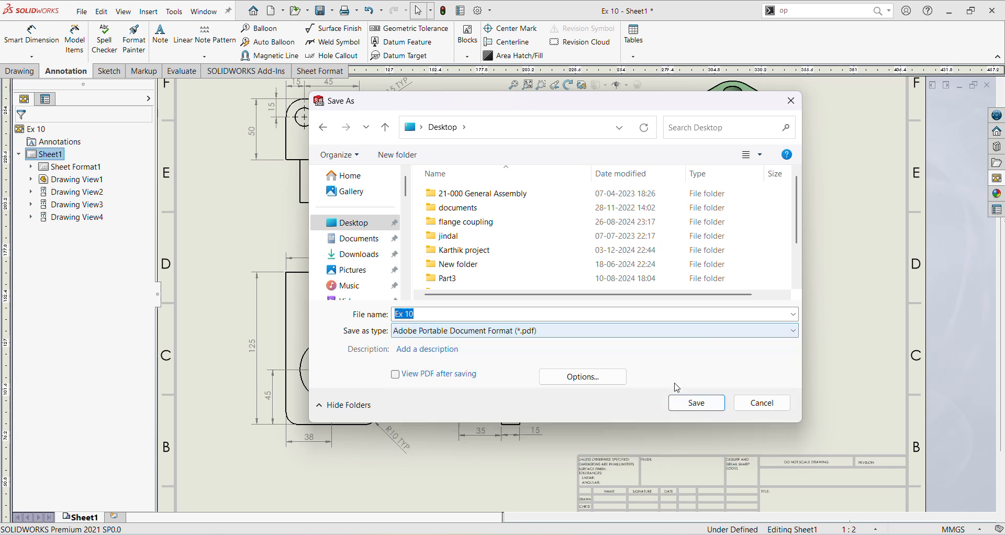
left_click(708, 408)
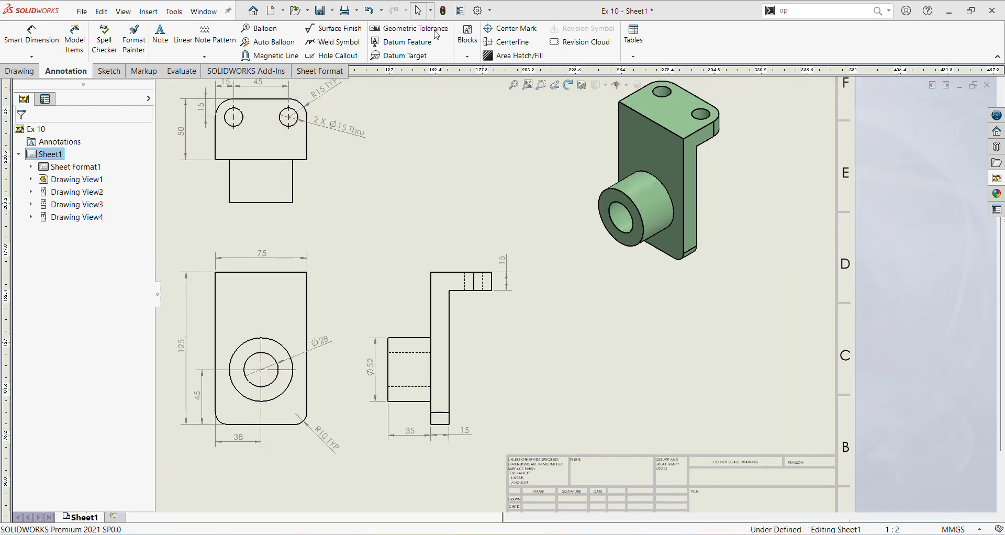
left_click(753, 533)
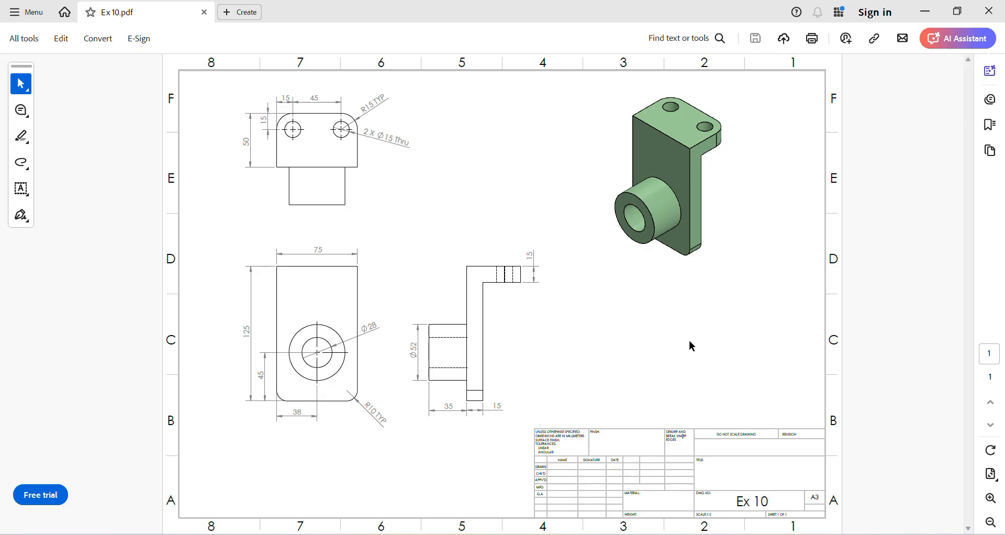